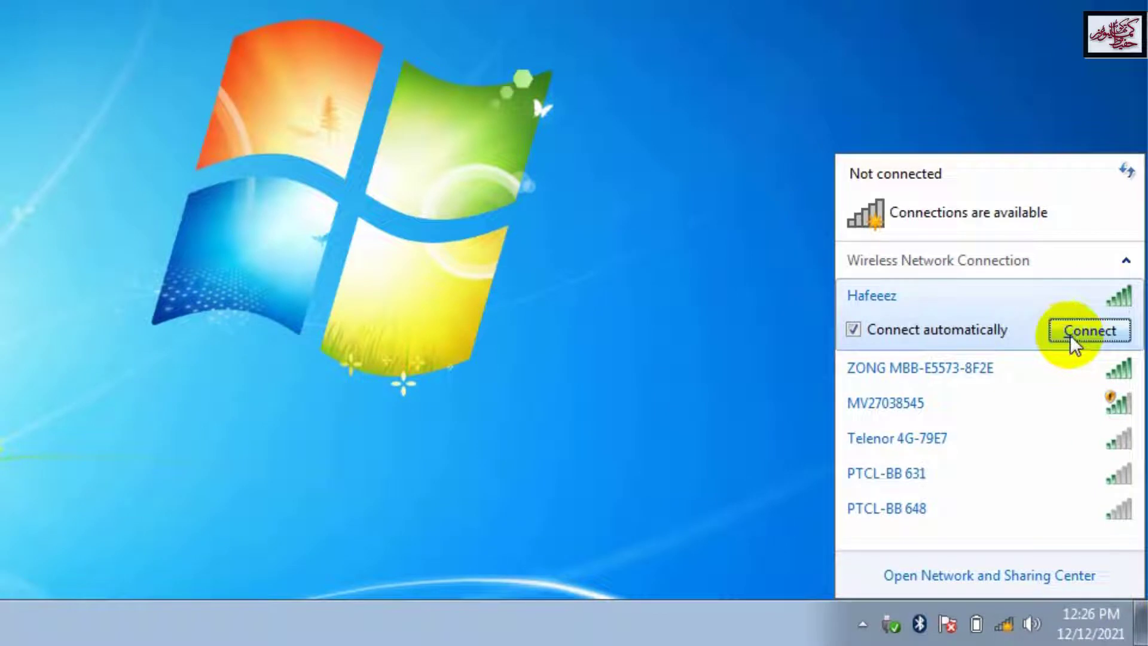
Step: Connect to the top wireless network and submit its security key
{"action": "left_click", "coordinate": [1069, 335]}
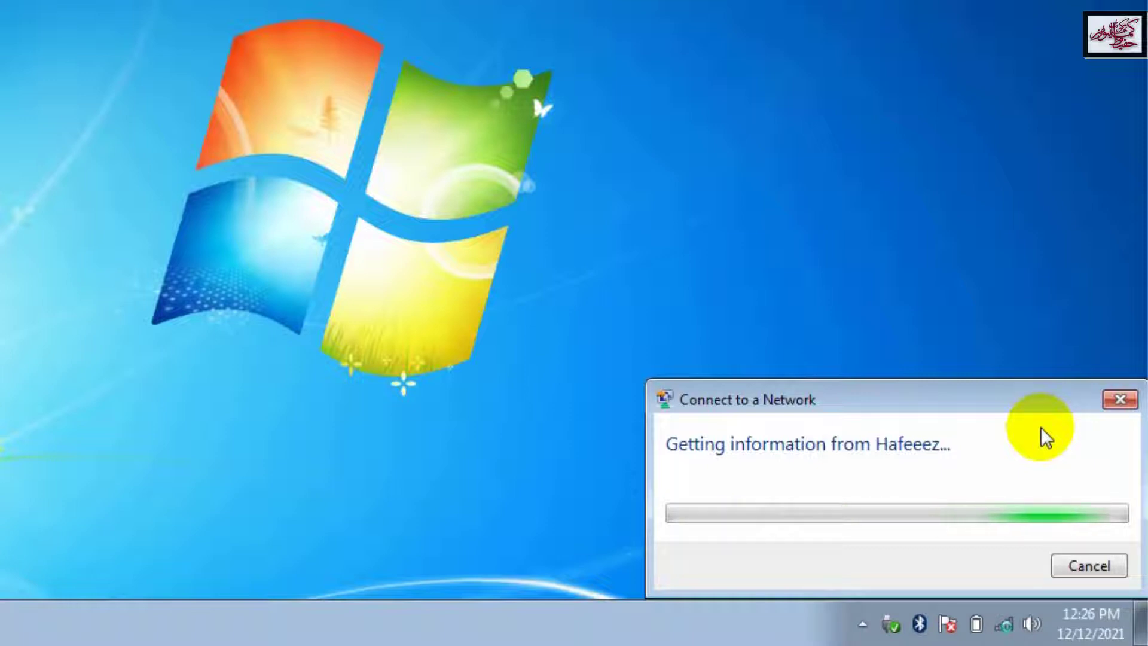
{"action": "left_click", "coordinate": [885, 440]}
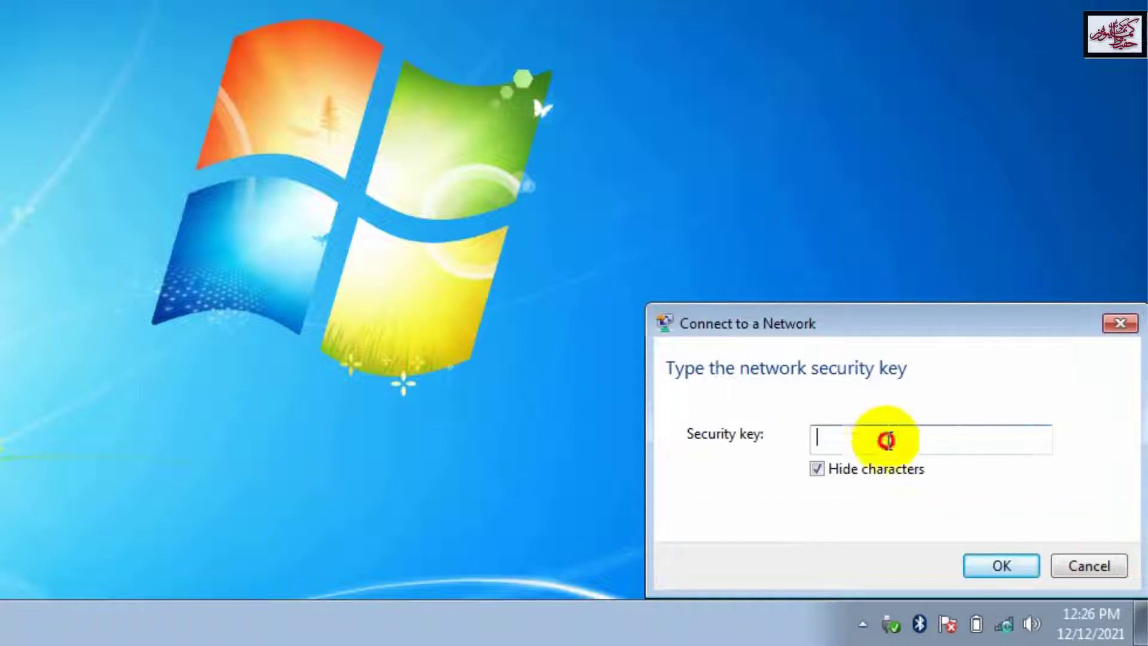
{"action": "type", "text": "12345678"}
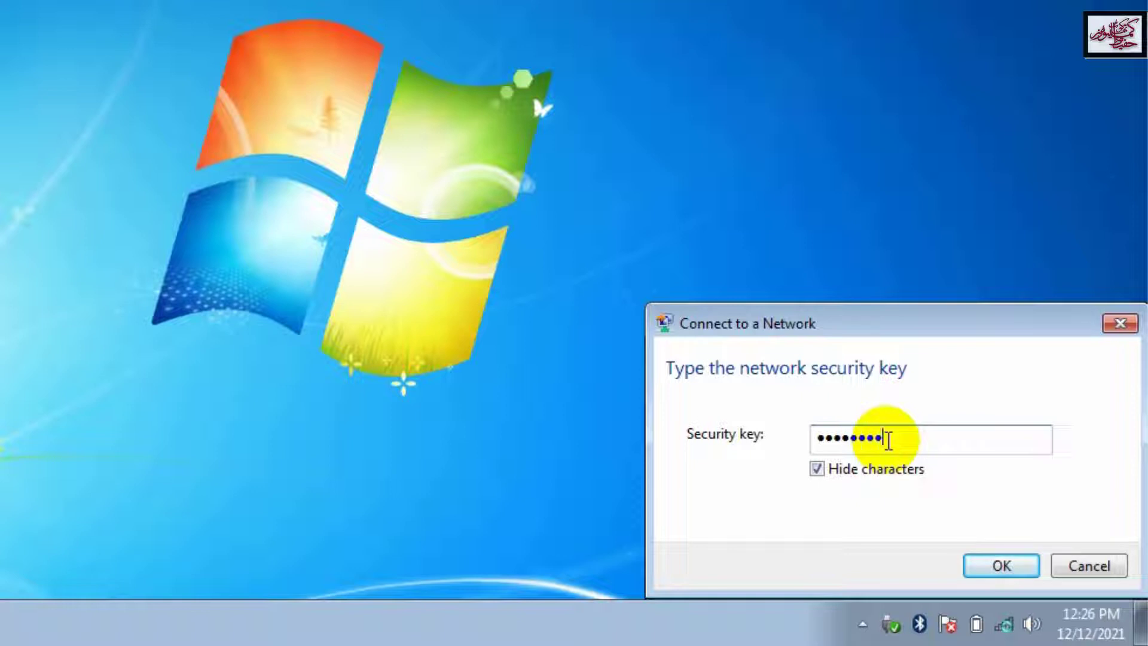
{"action": "left_click", "coordinate": [1017, 560]}
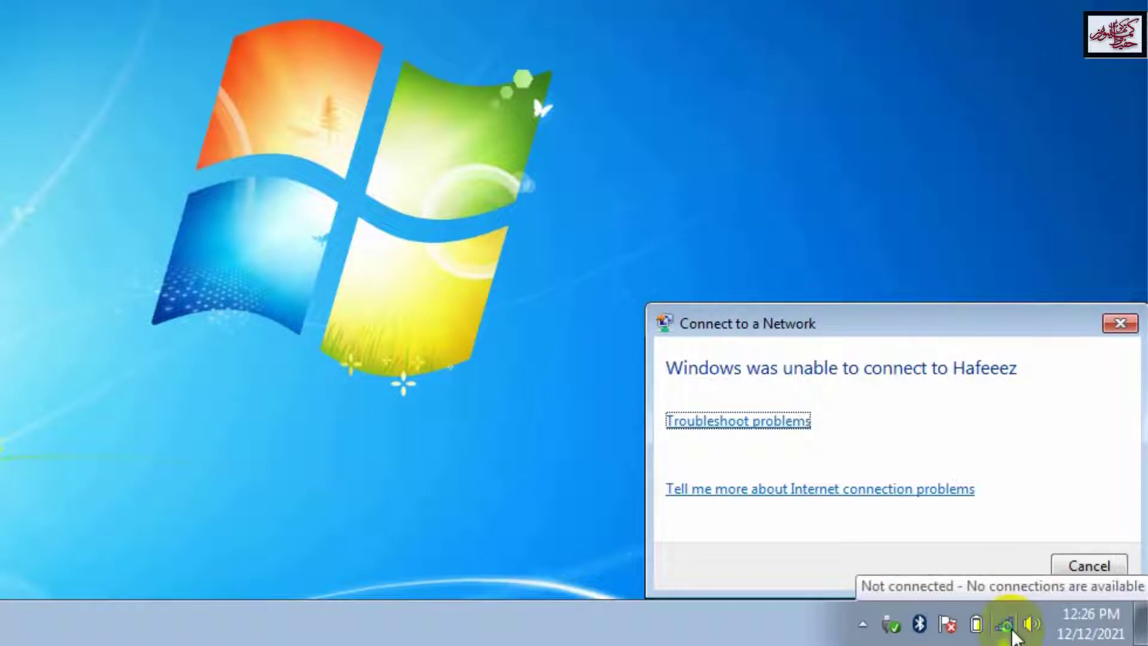
Step: Dismiss the connection failure and check the network list, which shows no connections available
{"action": "left_click", "coordinate": [1100, 566]}
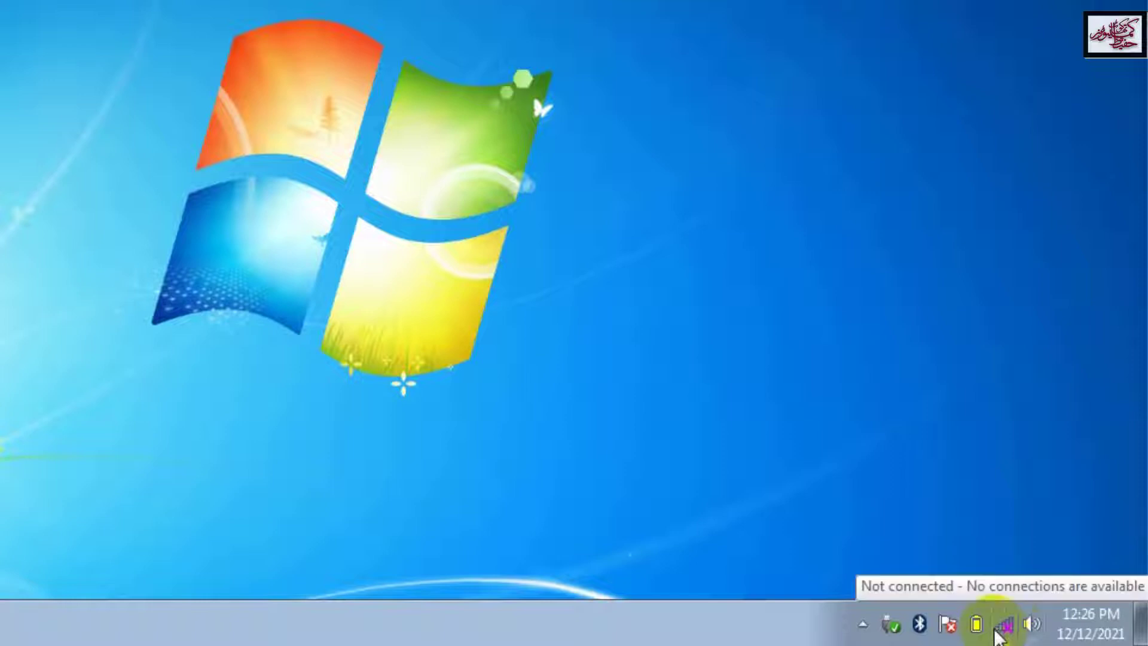
{"action": "left_click", "coordinate": [1004, 626]}
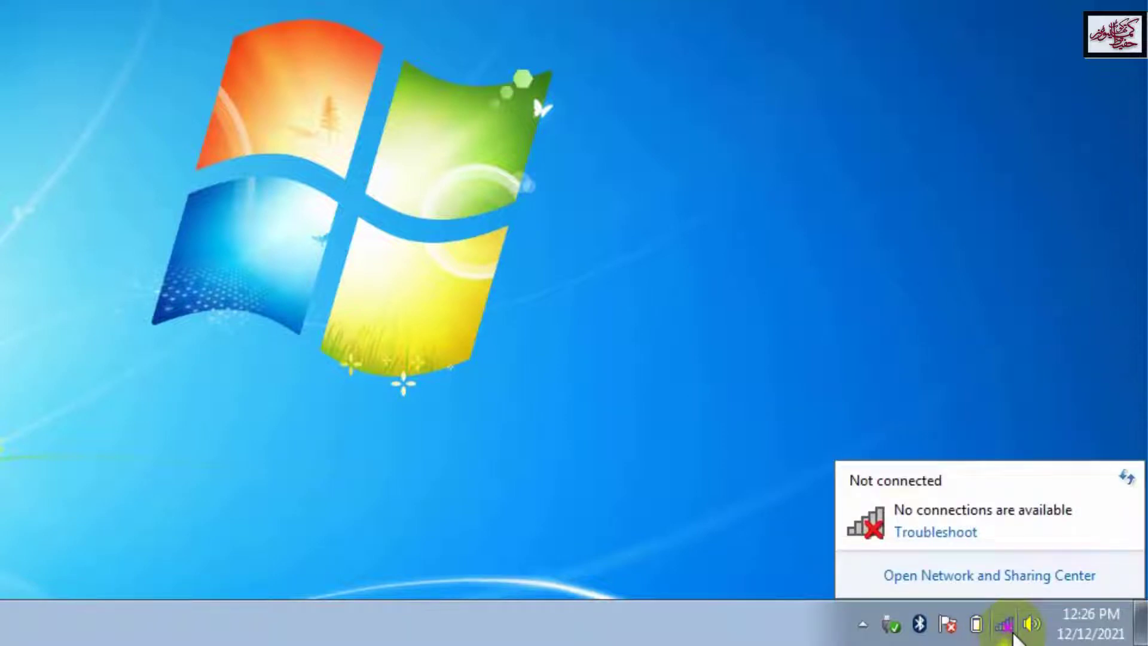
{"action": "left_click", "coordinate": [1009, 634]}
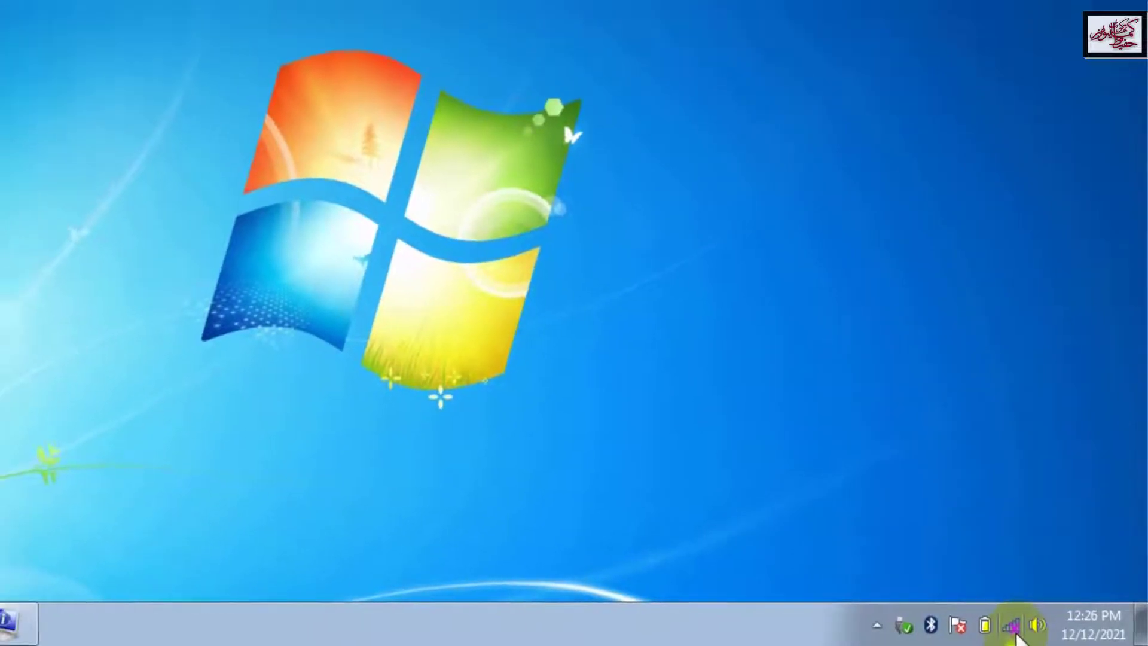
Step: Close the network list and open Properties from the Computer icon's shortcut menu
{"action": "left_click", "coordinate": [1012, 632]}
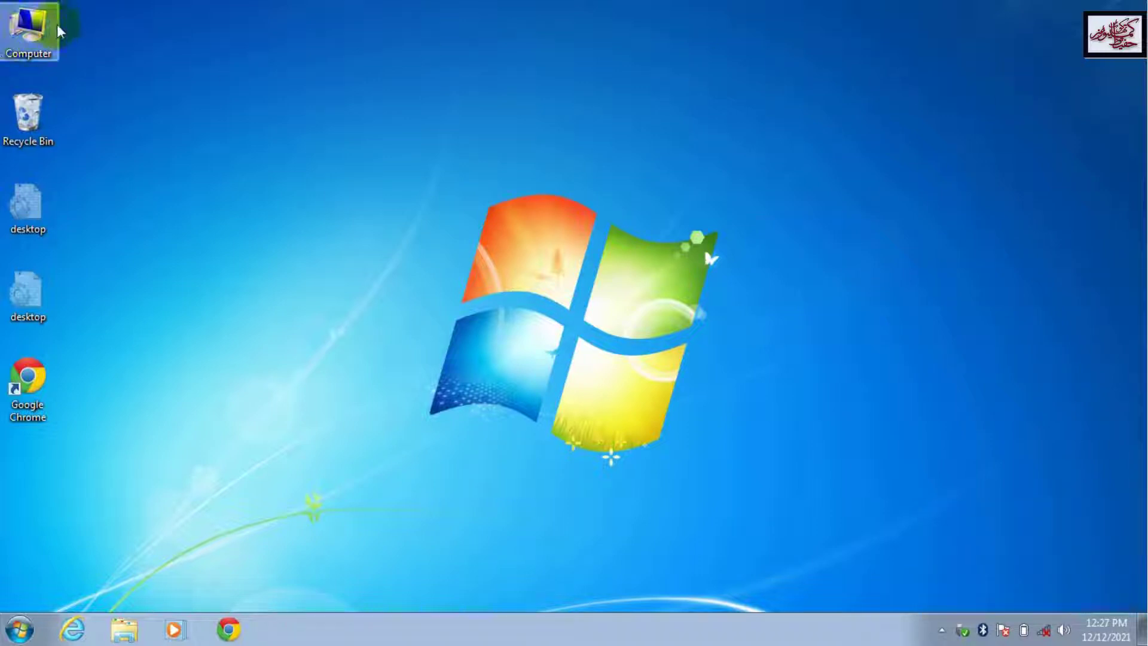
{"action": "left_click", "coordinate": [48, 43]}
{"action": "right_click", "coordinate": [47, 44]}
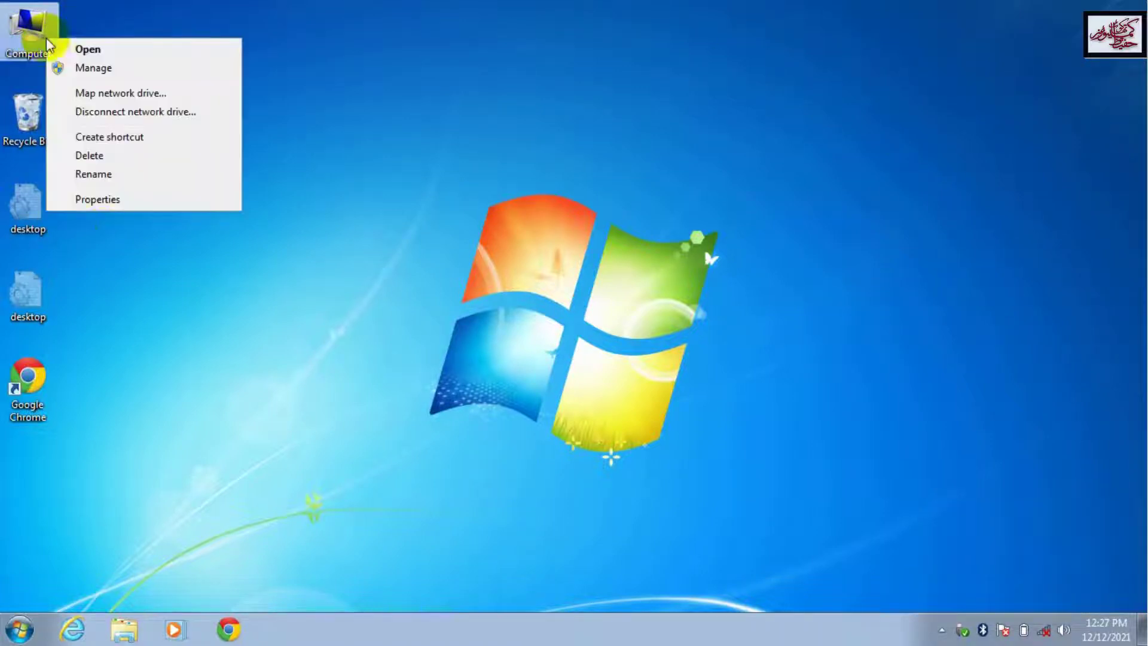
{"action": "left_click", "coordinate": [157, 201]}
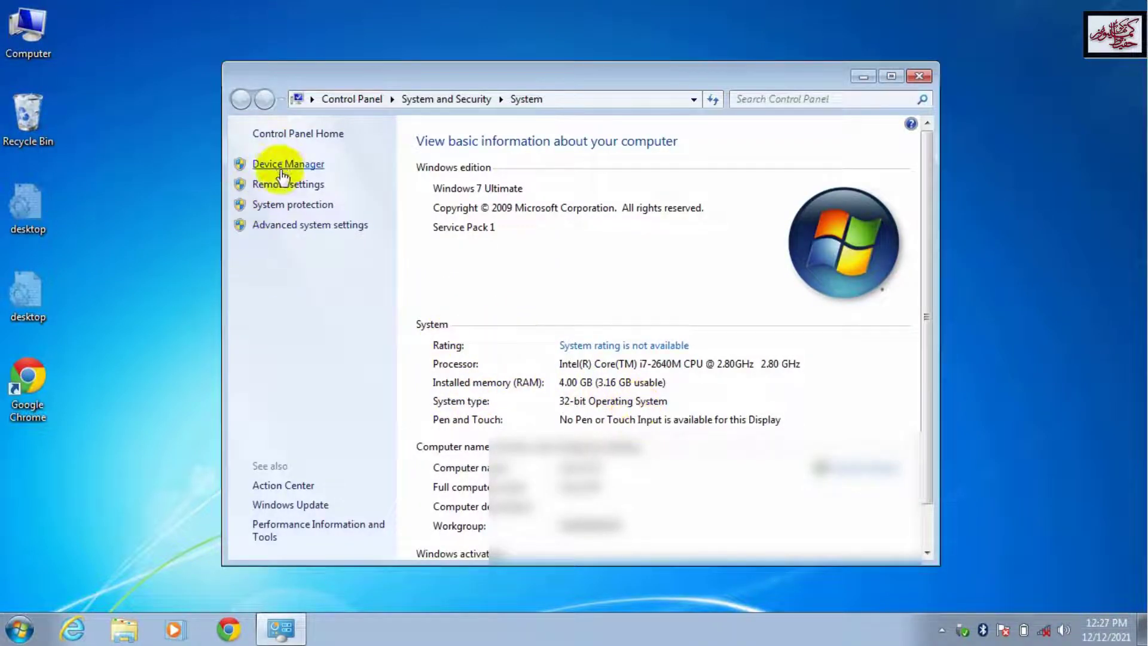
Step: Uninstall the DW1530 Wireless-N WLAN Half-Mini Card from Network adapters, then scan for hardware changes
{"action": "left_click", "coordinate": [299, 164]}
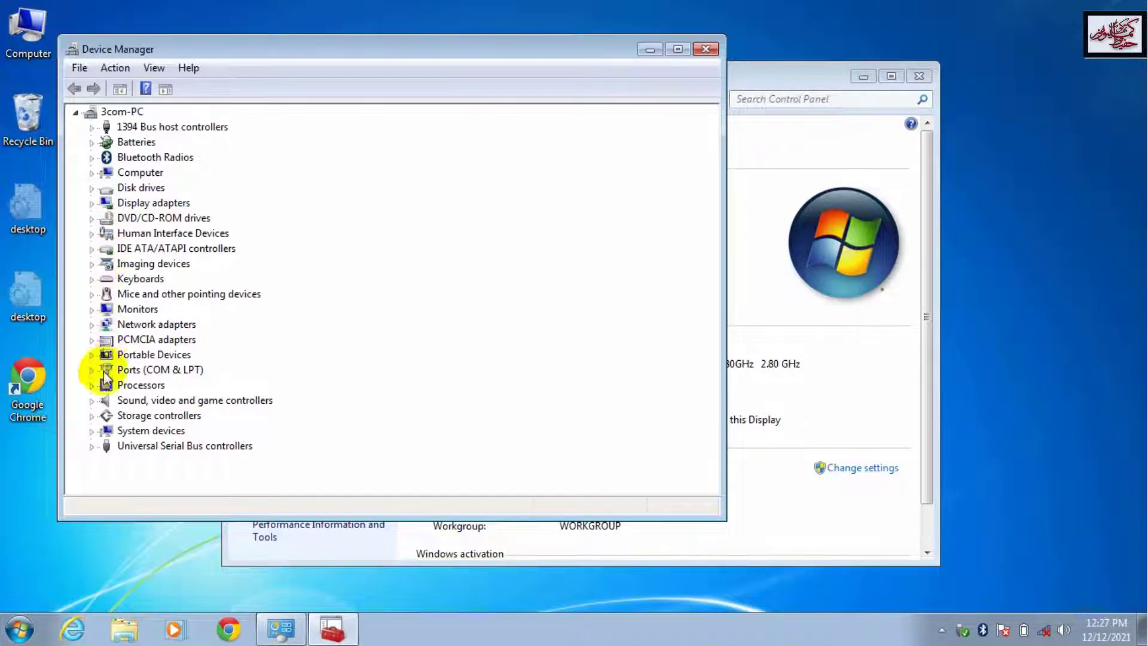
{"action": "left_click", "coordinate": [91, 324]}
{"action": "left_click", "coordinate": [240, 384]}
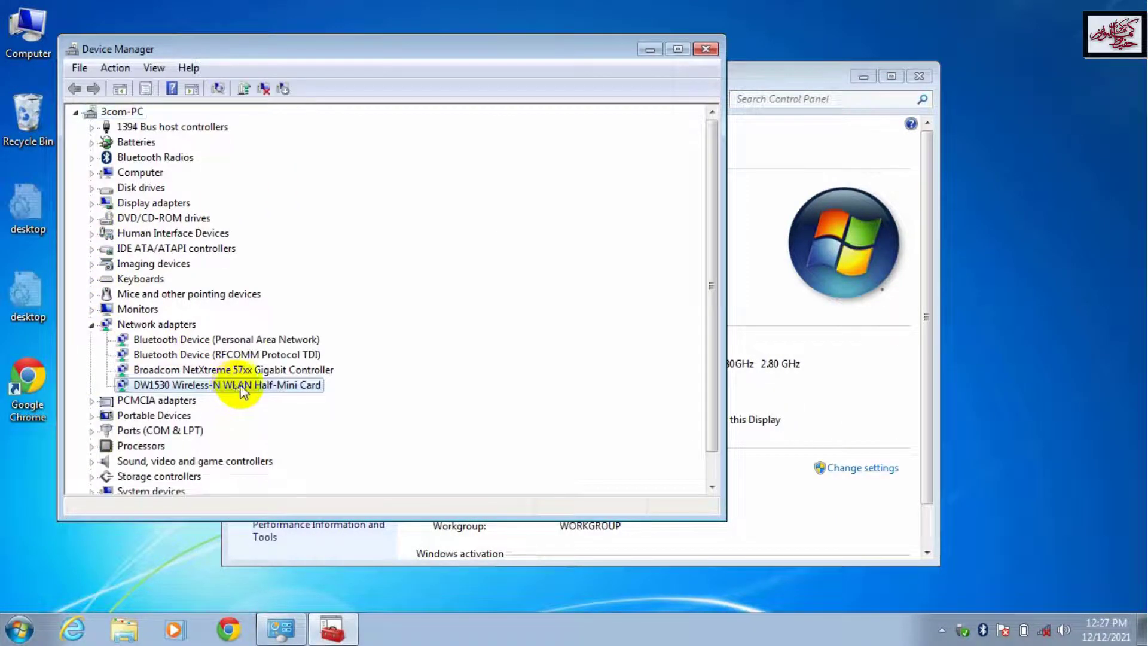
{"action": "right_click", "coordinate": [264, 391]}
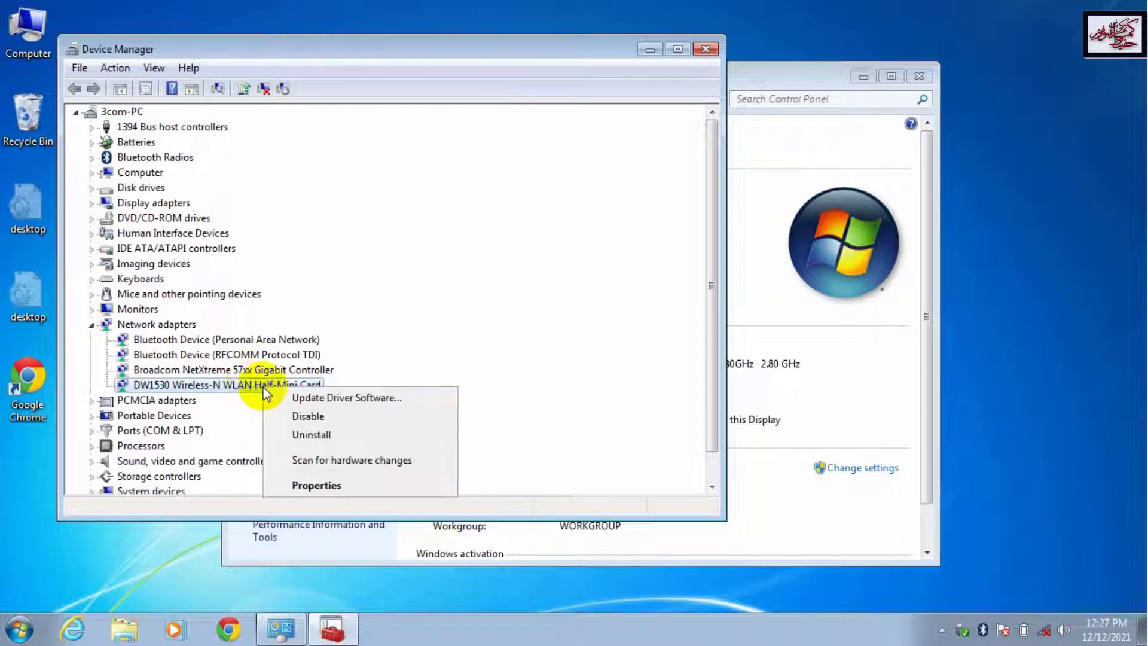
{"action": "left_click", "coordinate": [312, 436]}
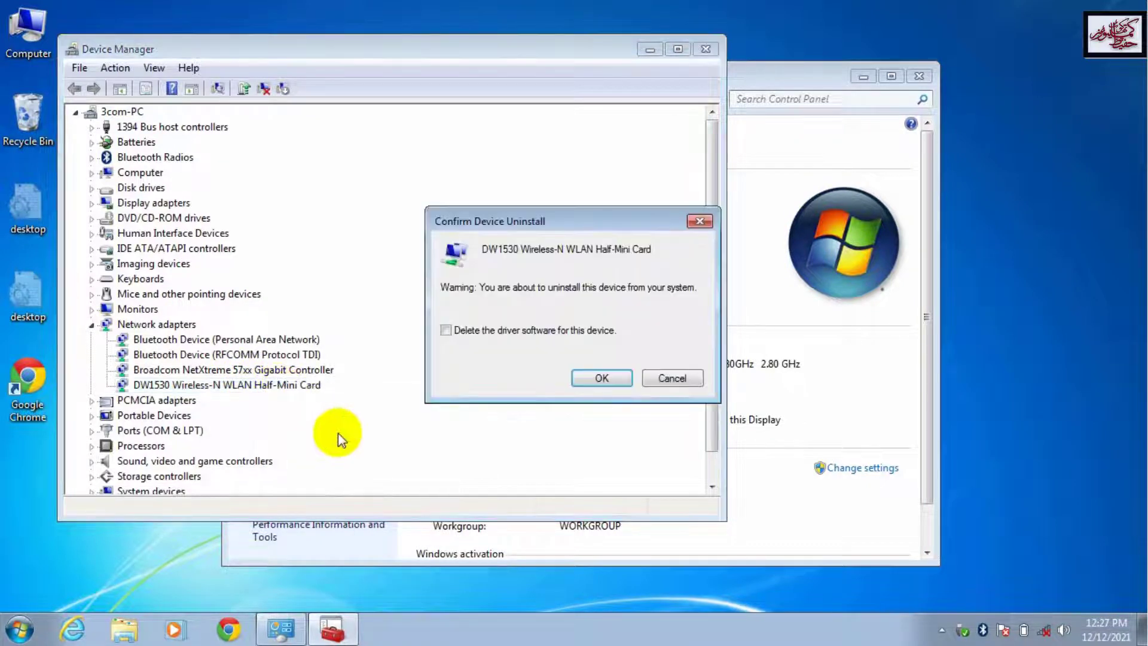
{"action": "left_click", "coordinate": [599, 380]}
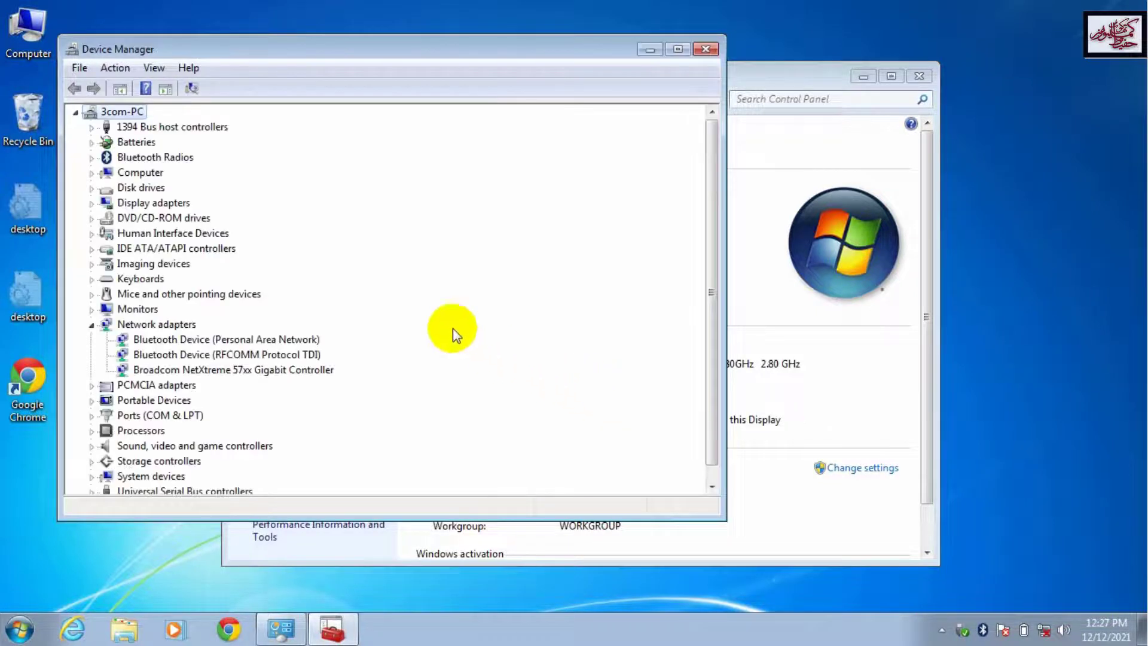
{"action": "left_click", "coordinate": [114, 67]}
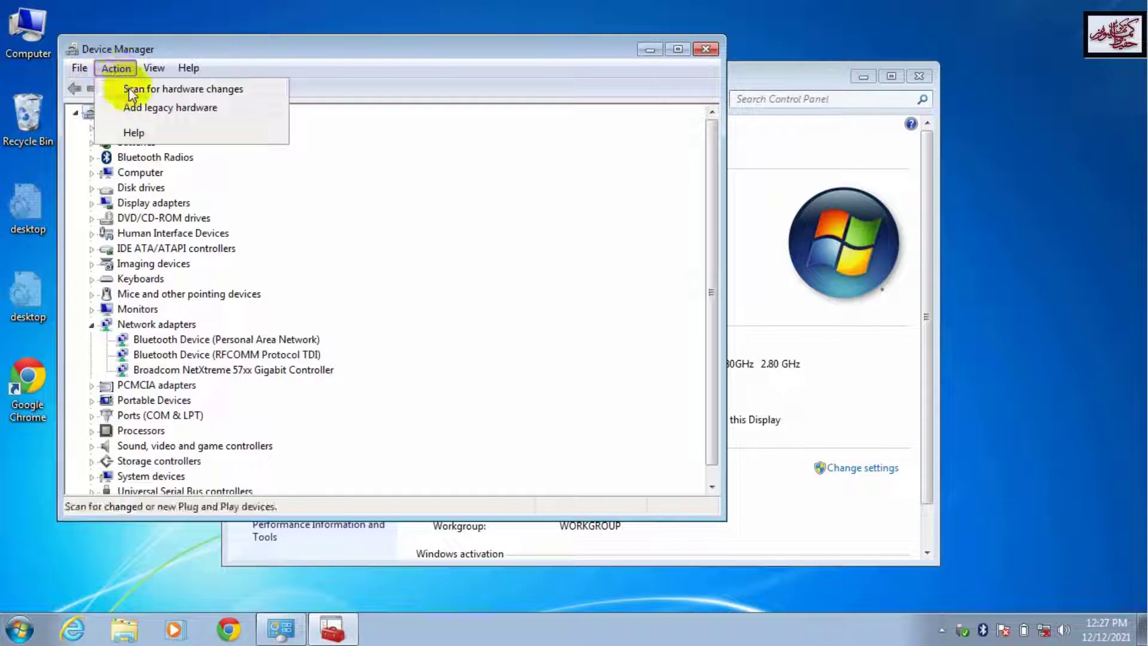
{"action": "left_click", "coordinate": [190, 90]}
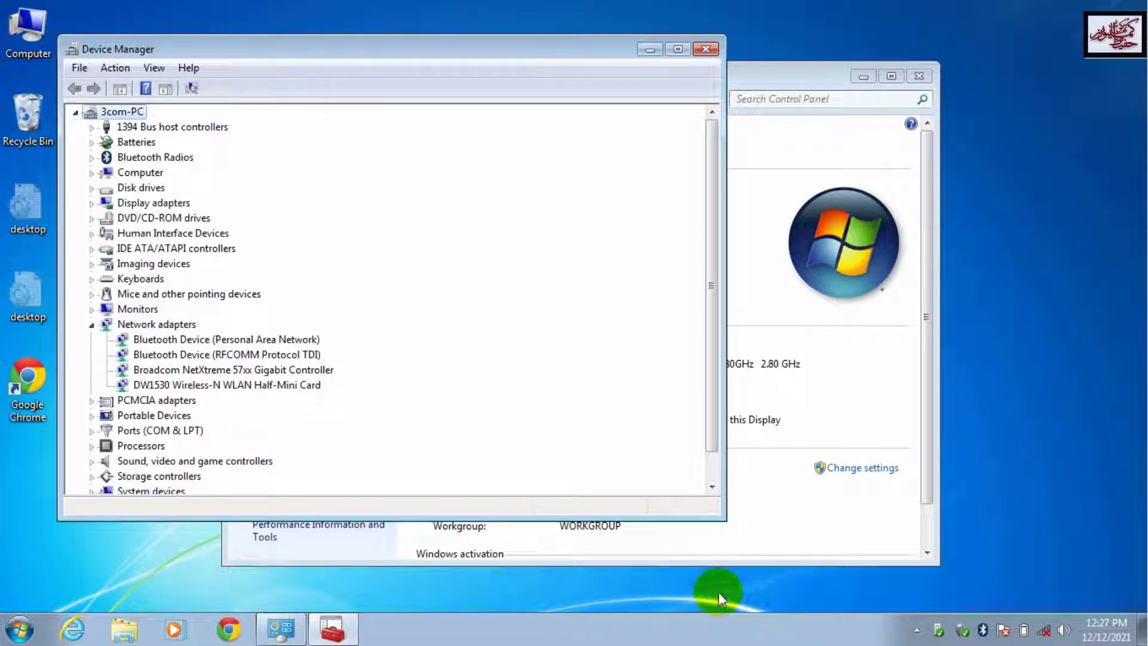
Step: Select the secured wireless network, enter its security key, and dismiss the failure message
{"action": "left_click", "coordinate": [1044, 635]}
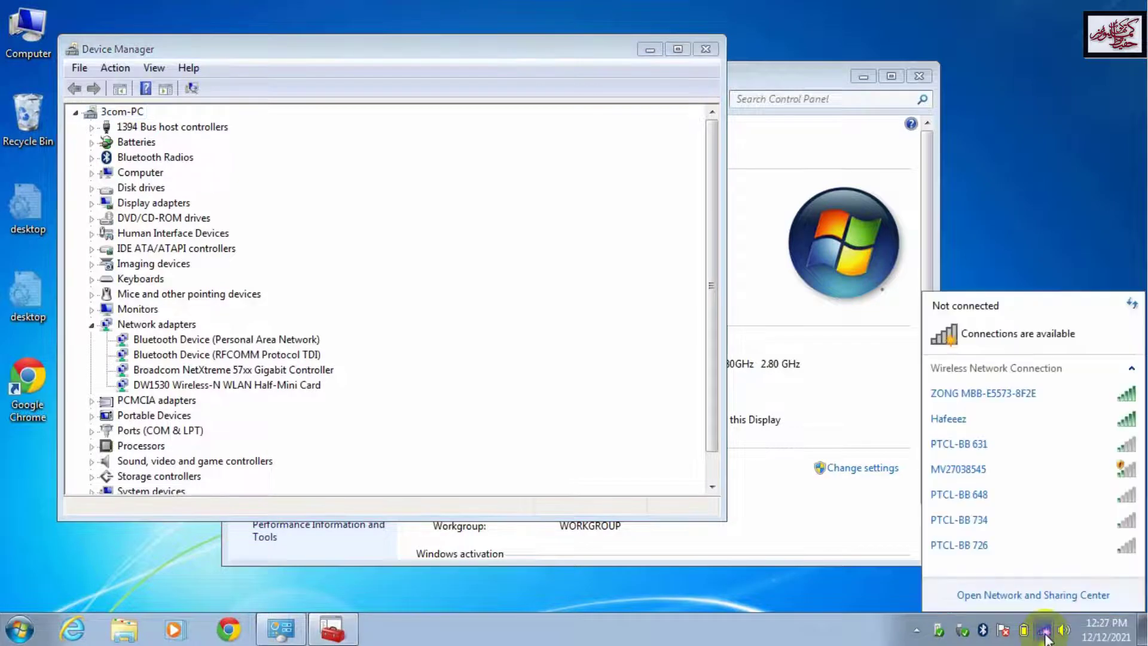
{"action": "left_click", "coordinate": [950, 422]}
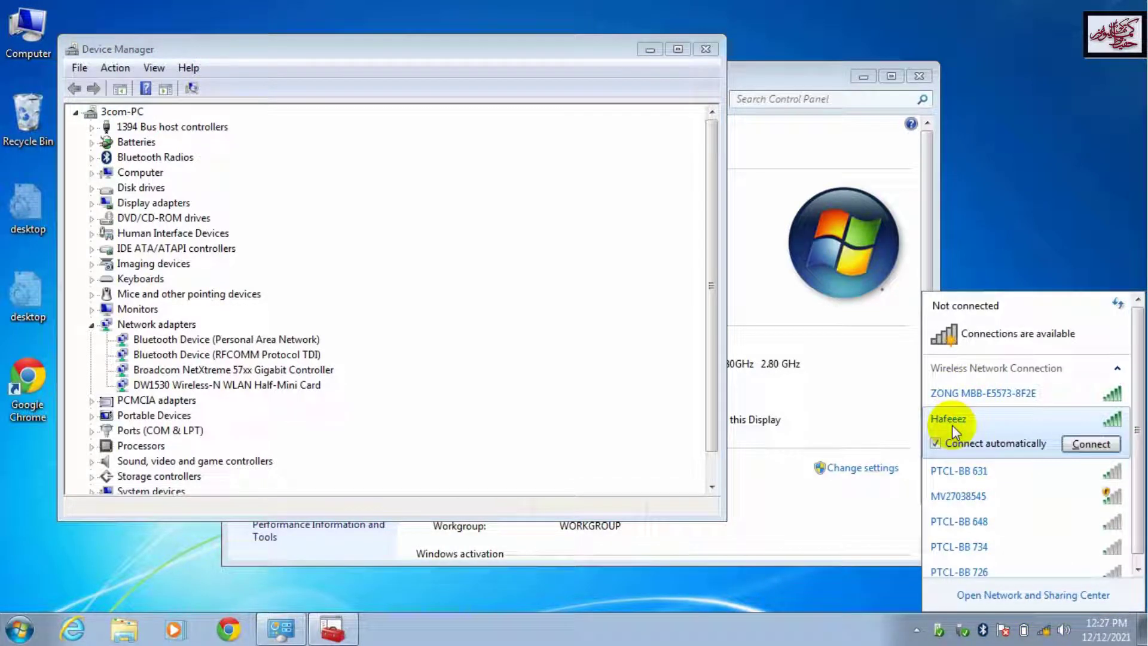
{"action": "left_click", "coordinate": [1098, 452]}
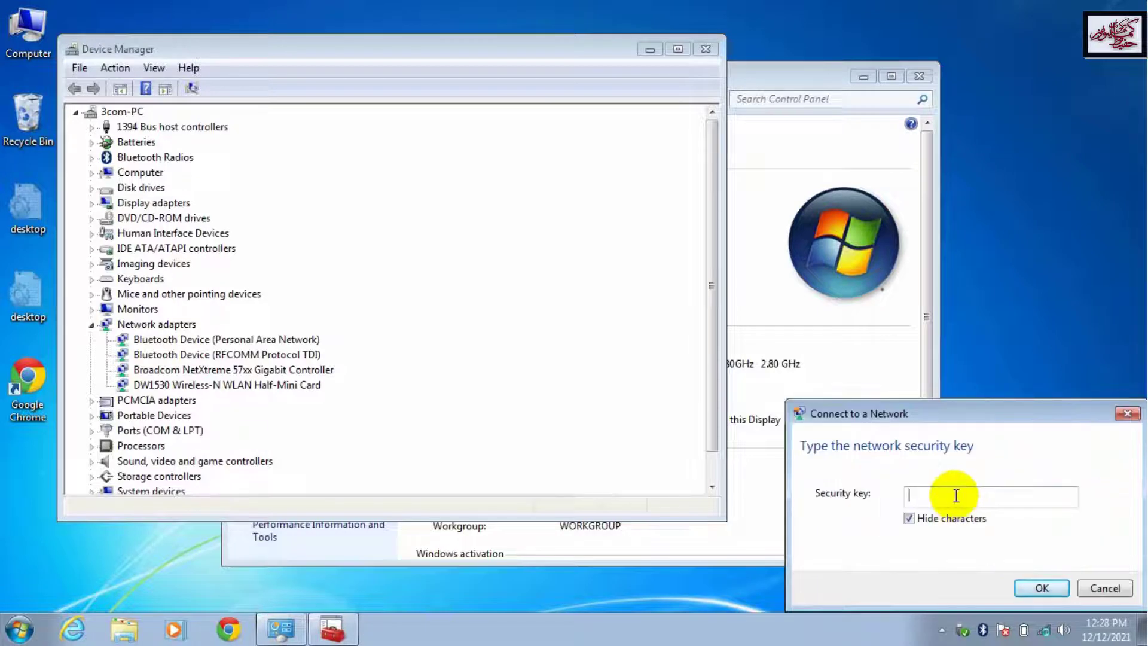
{"action": "type", "text": "••••••••"}
{"action": "left_click", "coordinate": [1060, 587]}
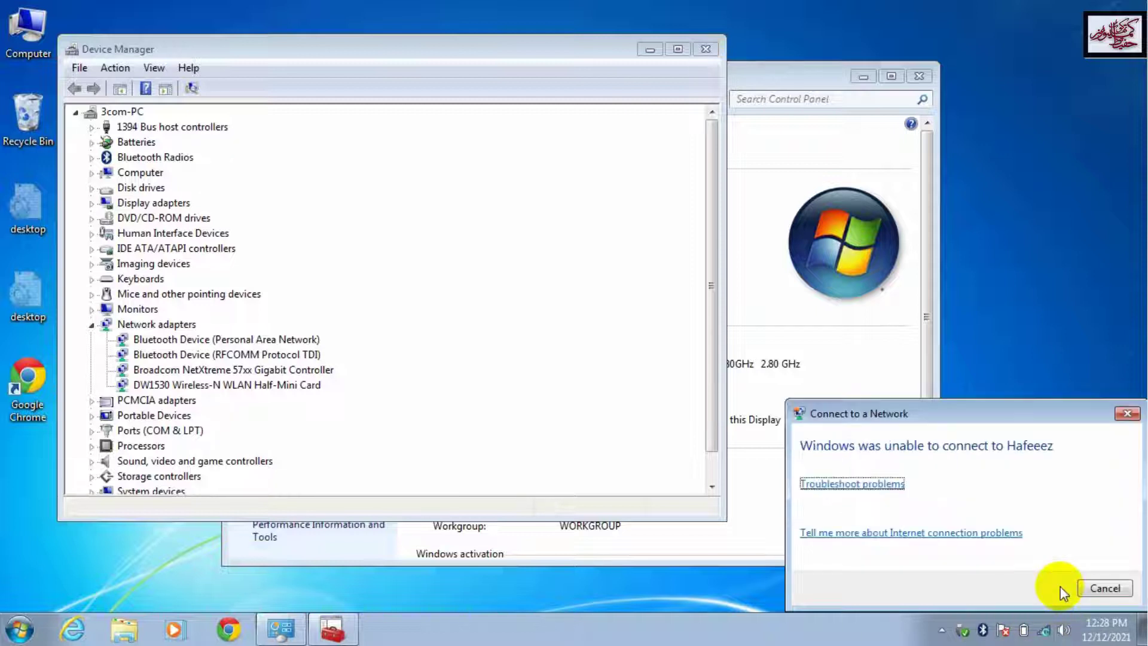
{"action": "left_click", "coordinate": [1111, 591]}
{"action": "mouse_move", "coordinate": [1110, 587]}
{"action": "left_mouse_down"}
{"action": "mouse_move", "coordinate": [1025, 593]}
{"action": "mouse_move", "coordinate": [1118, 593]}
{"action": "left_mouse_up"}
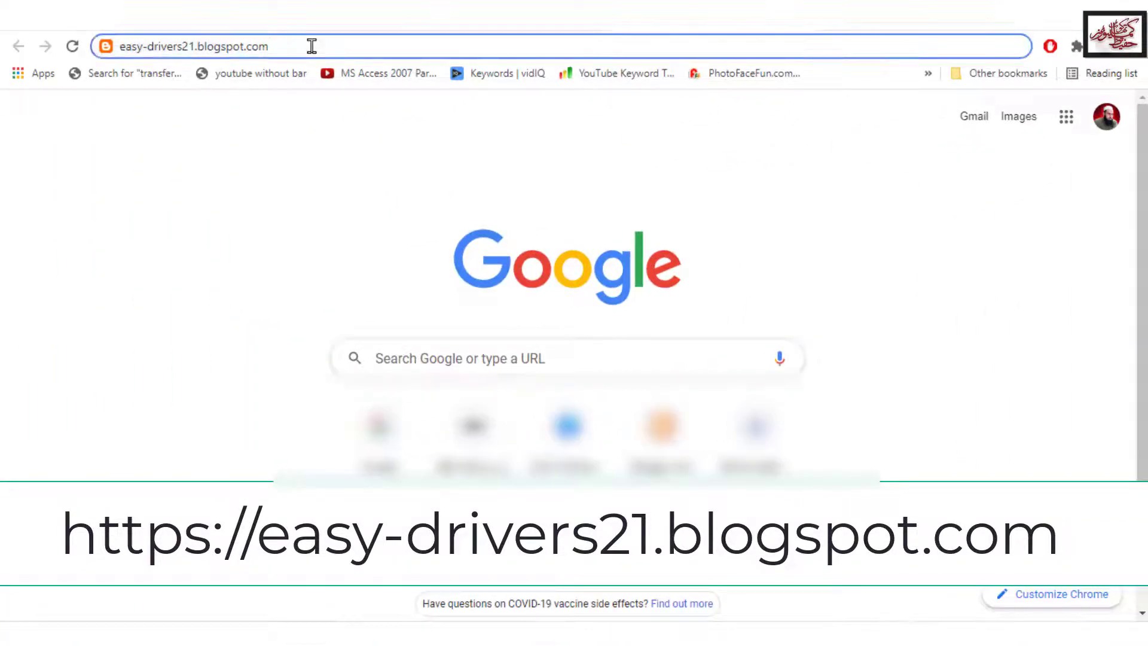
Step: Load the Easy Drivers blog and scroll to the Dell Latitude E5520 drivers post
{"action": "triple_click", "coordinate": [311, 46]}
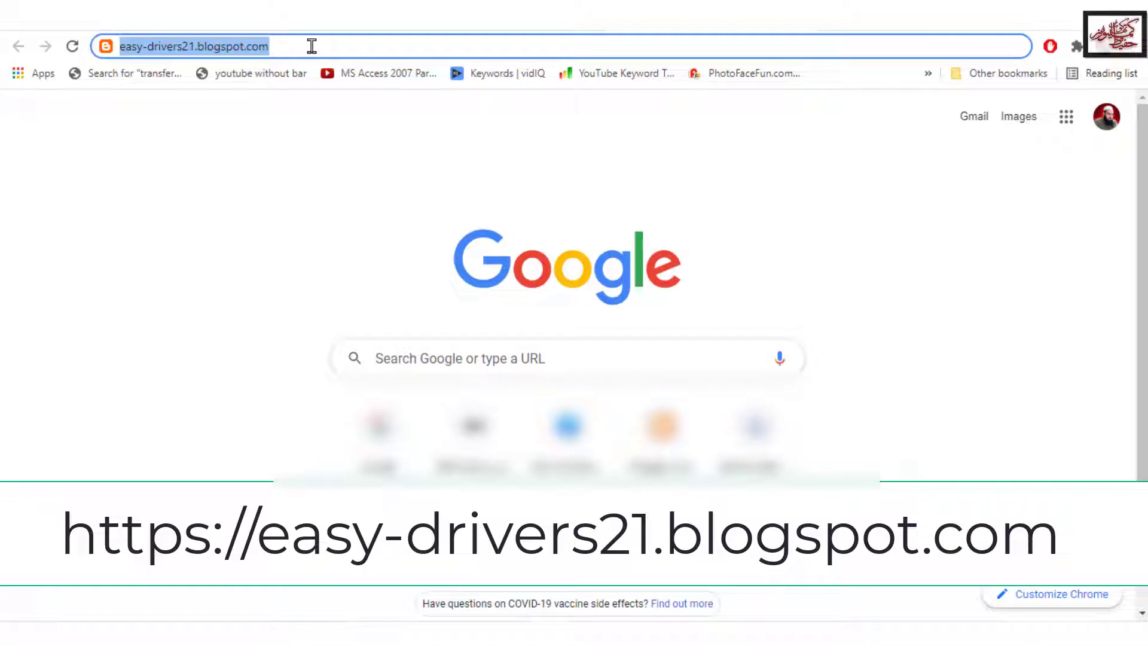
{"action": "key", "text": "Return"}
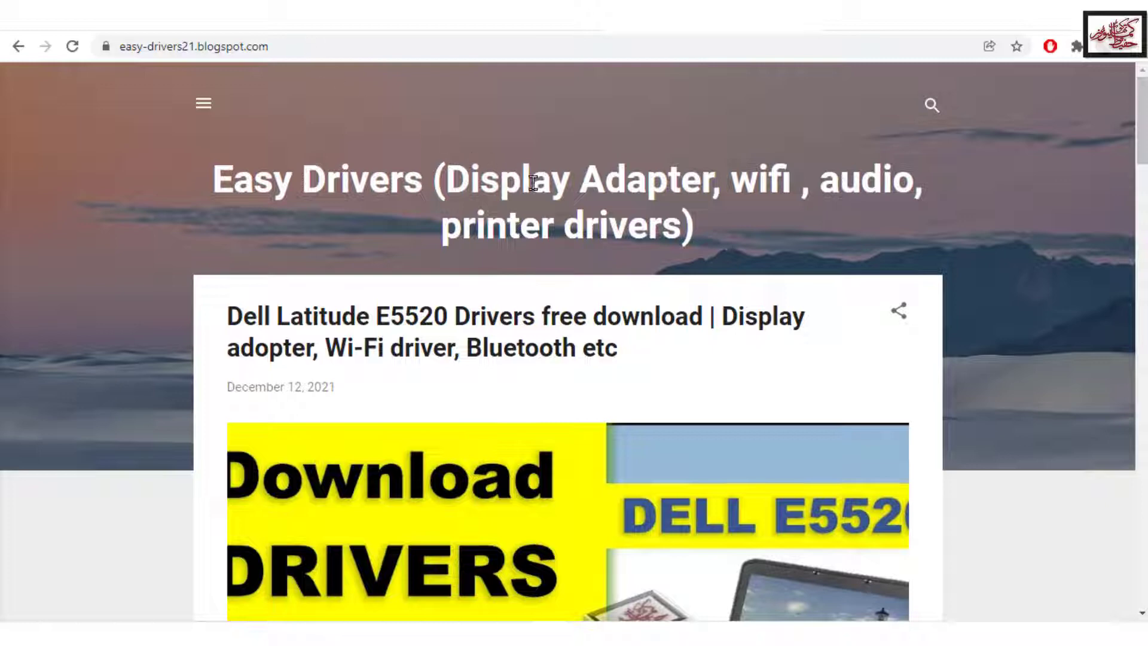
{"action": "scroll", "coordinate": [662, 295], "scroll_direction": "down", "scroll_amount": 10}
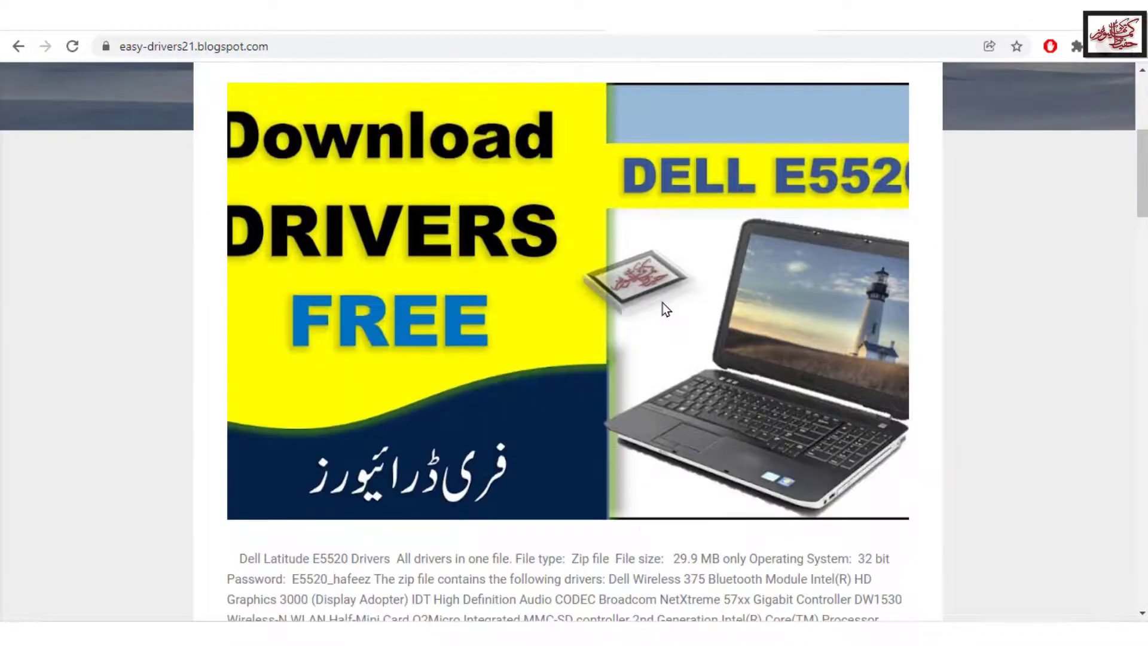
{"action": "scroll", "coordinate": [662, 302], "scroll_direction": "down", "scroll_amount": 4}
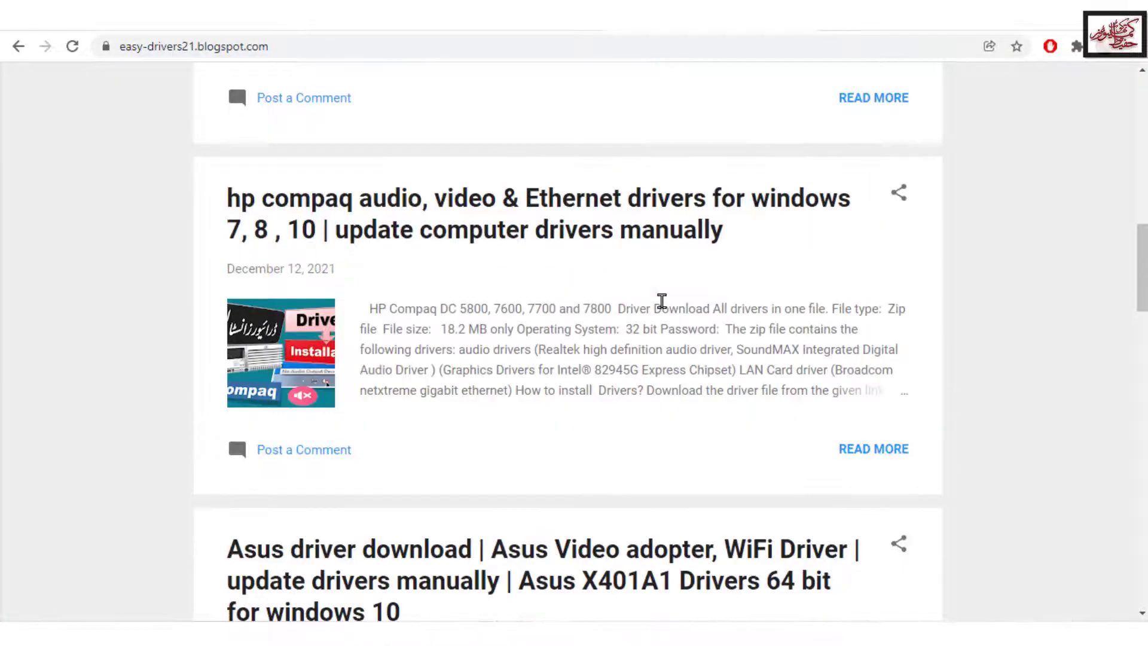
{"action": "scroll", "coordinate": [661, 302], "scroll_direction": "down", "scroll_amount": 3}
{"action": "scroll", "coordinate": [663, 303], "scroll_direction": "down", "scroll_amount": 3}
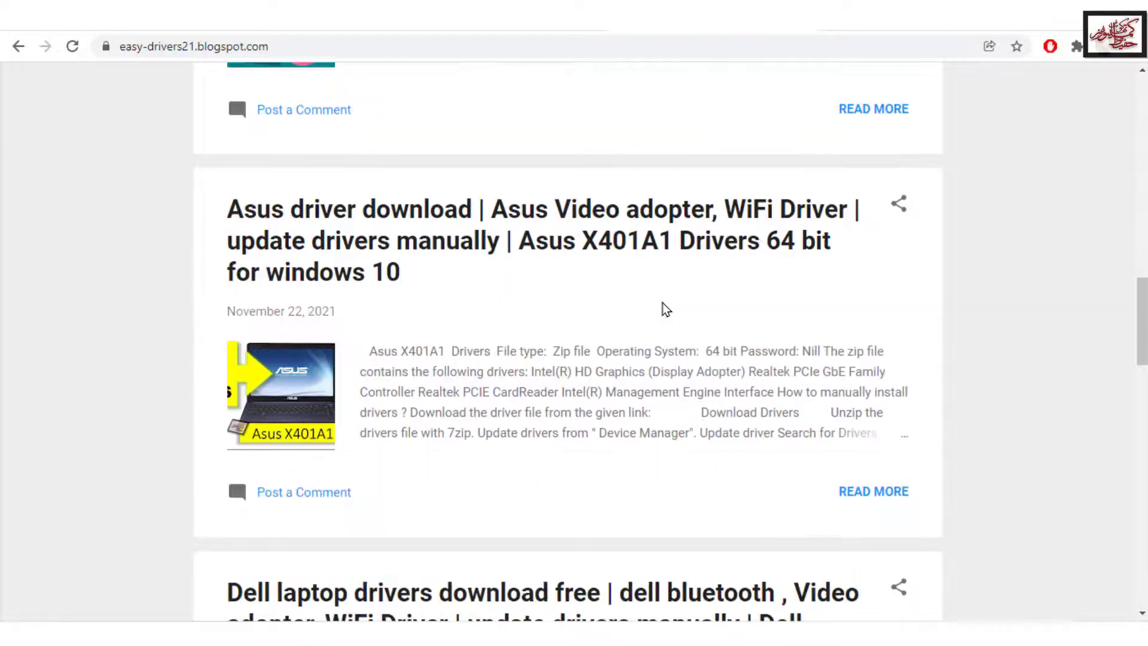
{"action": "scroll", "coordinate": [665, 308], "scroll_direction": "down", "scroll_amount": 1}
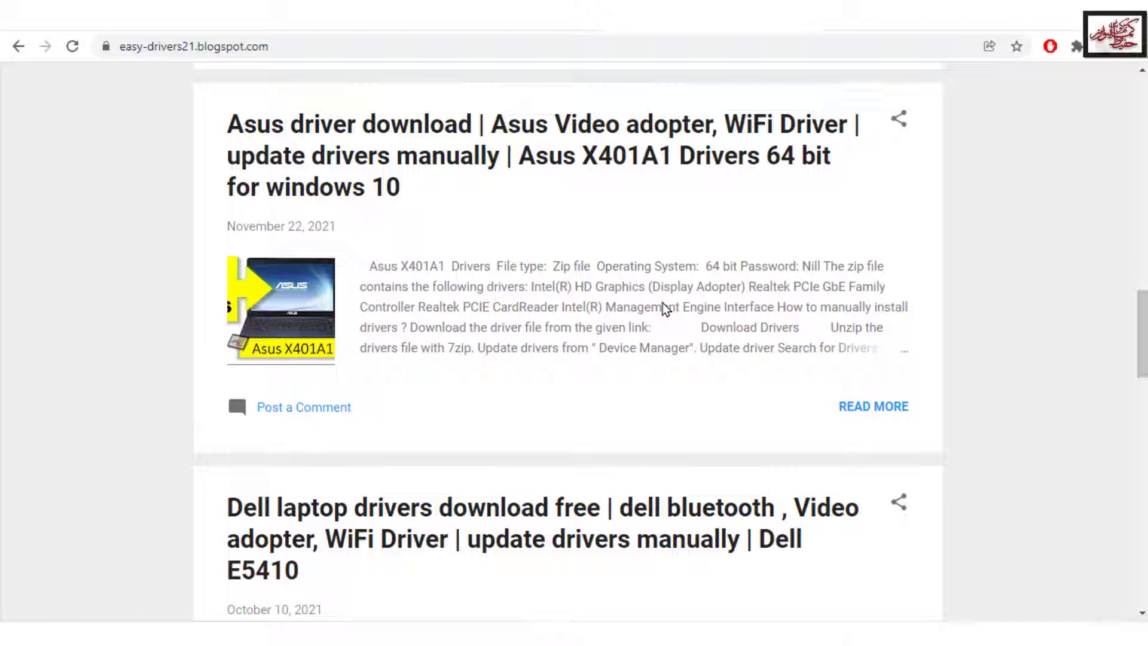
{"action": "scroll", "coordinate": [663, 305], "scroll_direction": "down", "scroll_amount": 6}
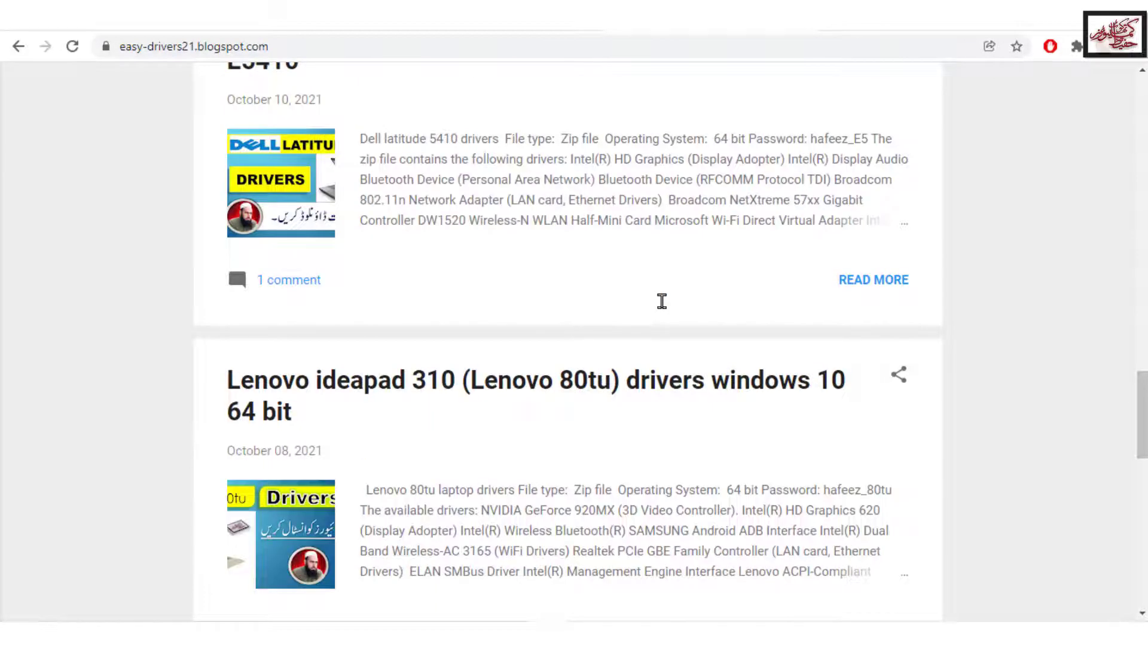
{"action": "scroll", "coordinate": [661, 301], "scroll_direction": "down", "scroll_amount": 2}
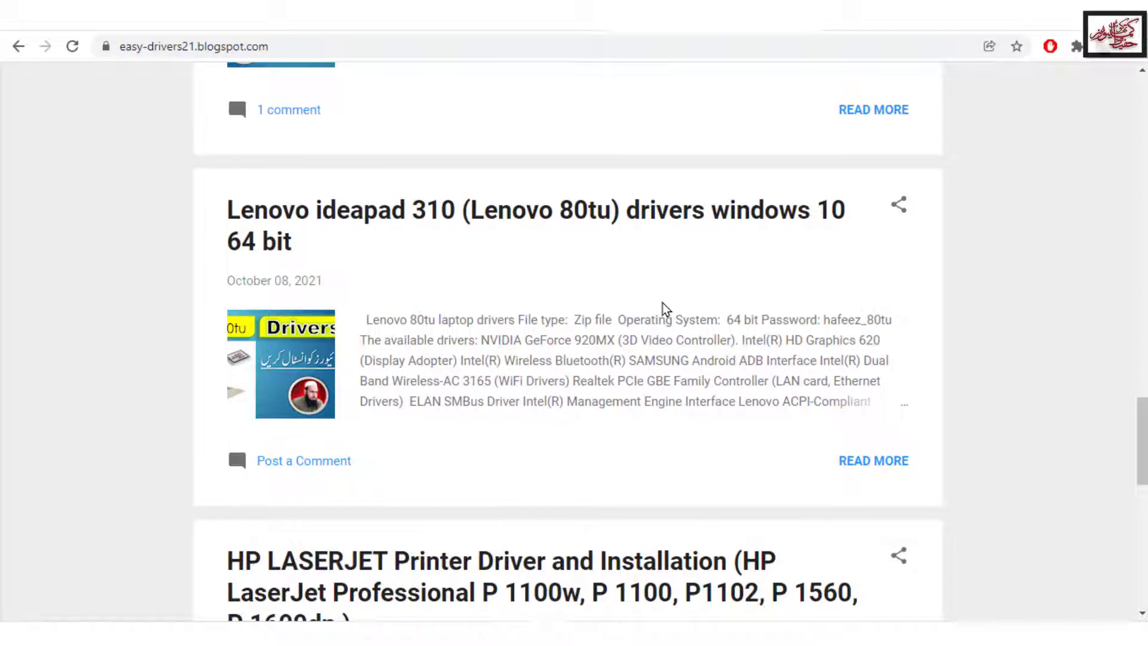
{"action": "scroll", "coordinate": [663, 303], "scroll_direction": "down", "scroll_amount": 5}
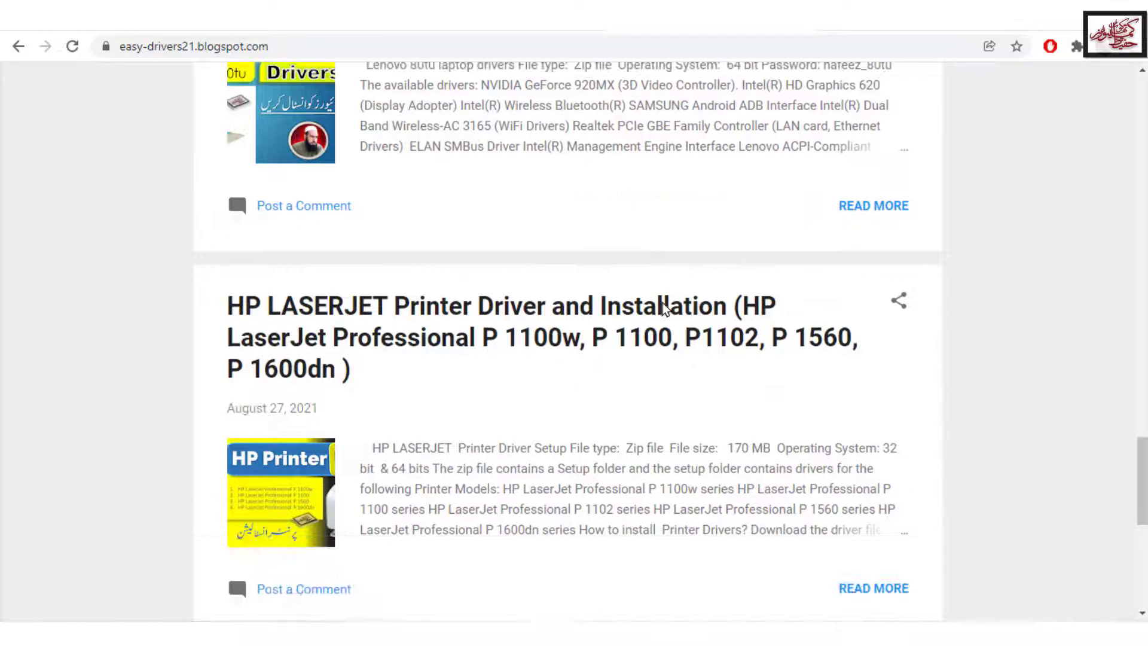
{"action": "scroll", "coordinate": [663, 307], "scroll_direction": "down", "scroll_amount": 3}
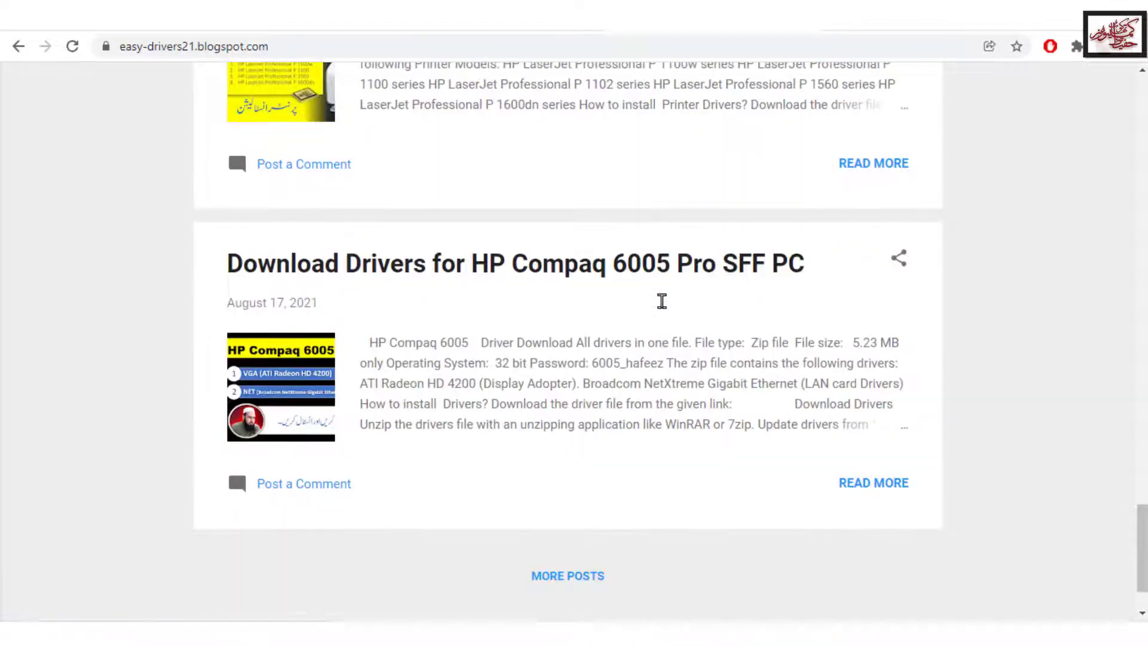
{"action": "scroll", "coordinate": [662, 306], "scroll_direction": "up", "scroll_amount": 8}
{"action": "scroll", "coordinate": [662, 303], "scroll_direction": "up", "scroll_amount": 15}
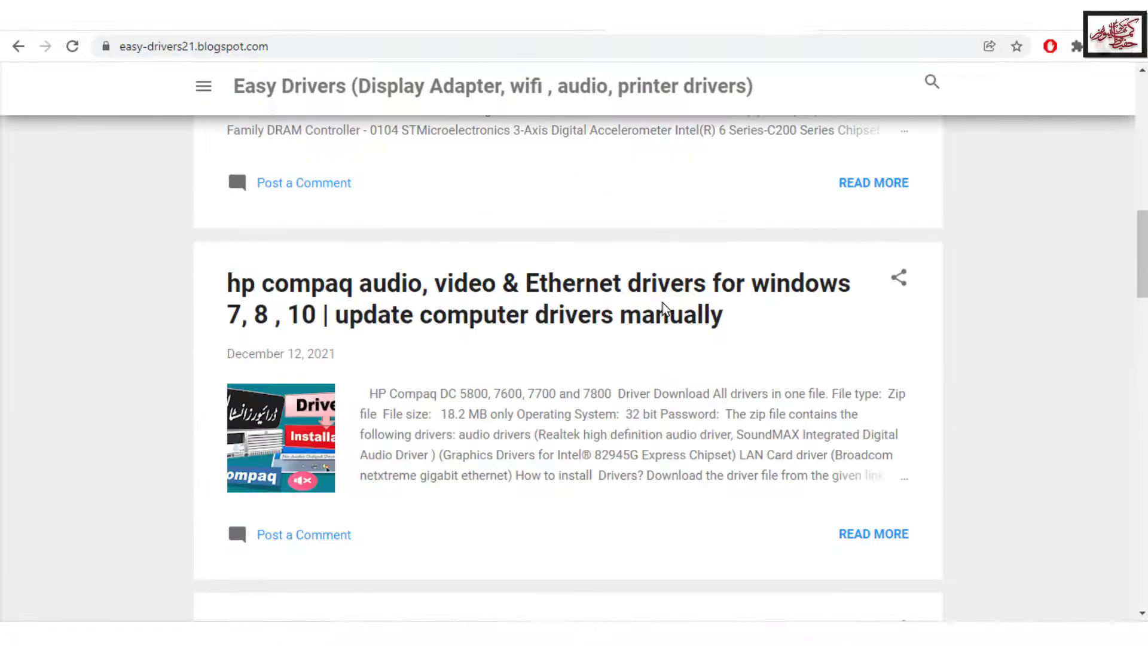
{"action": "scroll", "coordinate": [663, 303], "scroll_direction": "up", "scroll_amount": 1}
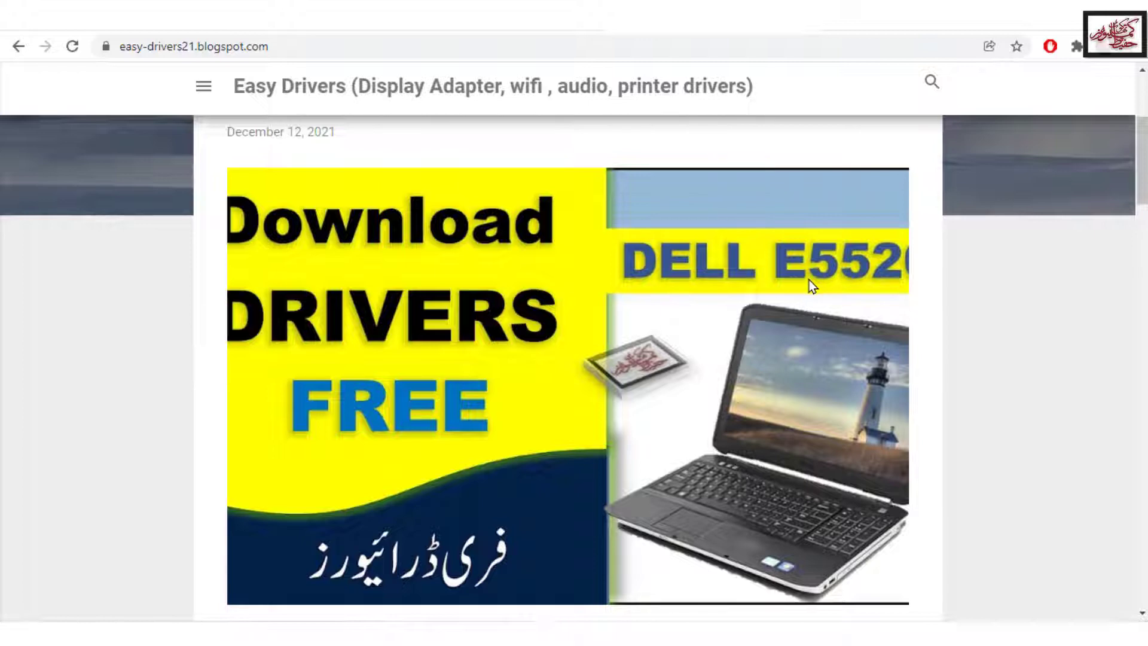
{"action": "scroll", "coordinate": [836, 285], "scroll_direction": "down", "scroll_amount": 5}
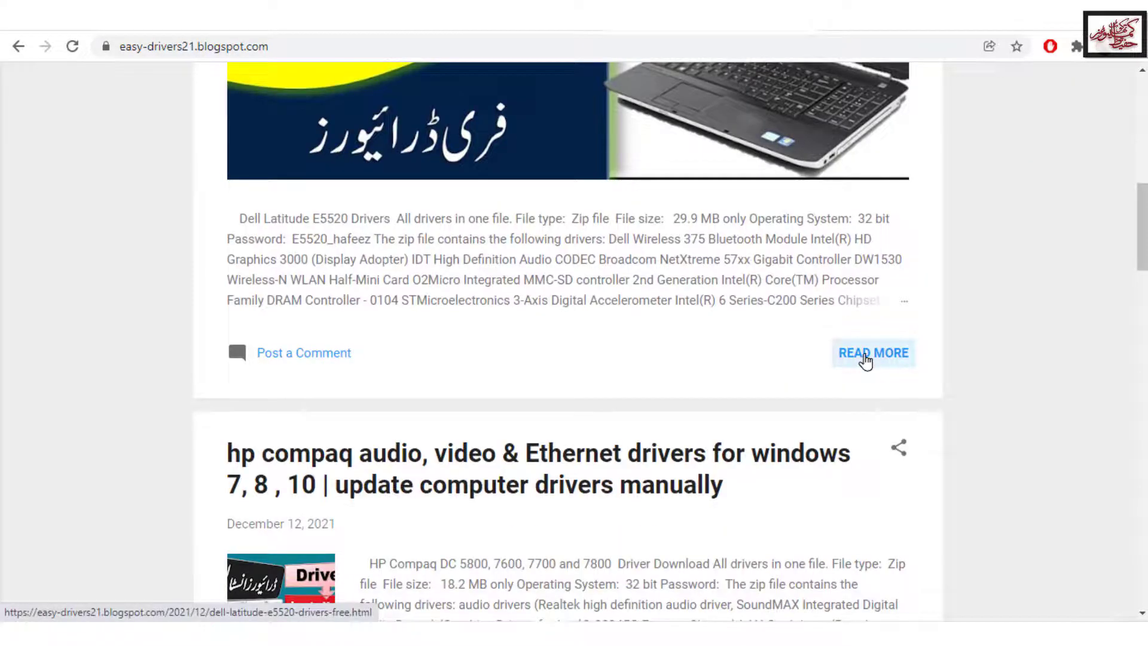
Step: Open the full E5520 post and highlight the Broadcom NetXtreme and DW1530 Wireless-N driver entries
{"action": "left_click", "coordinate": [865, 360]}
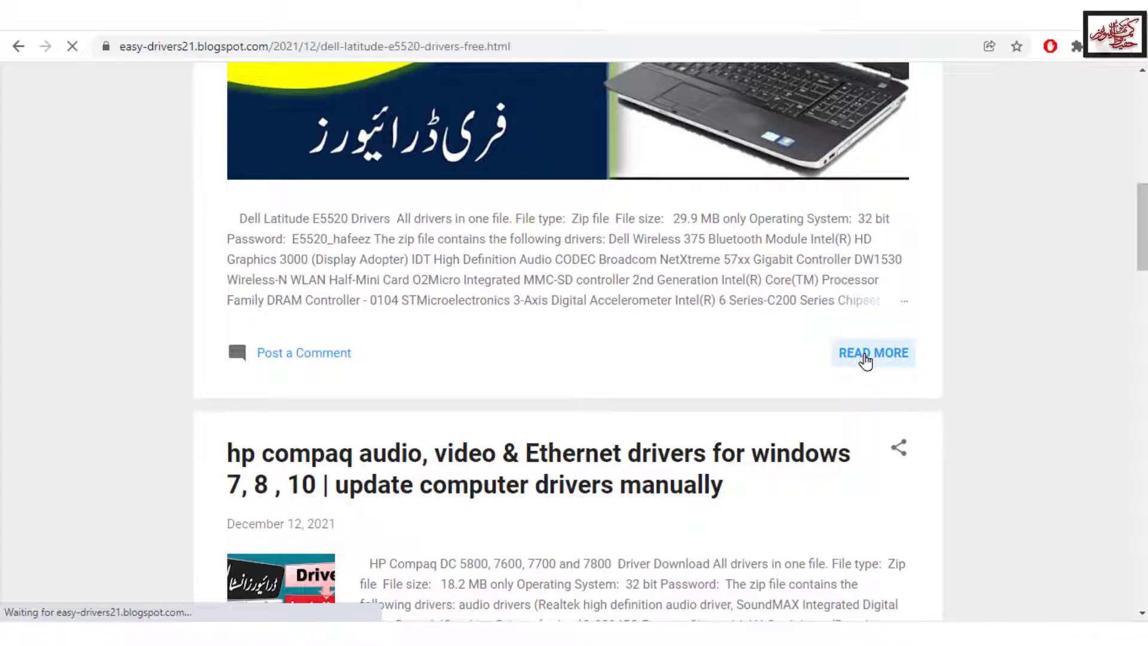
{"action": "scroll", "coordinate": [642, 317], "scroll_direction": "down", "scroll_amount": 5}
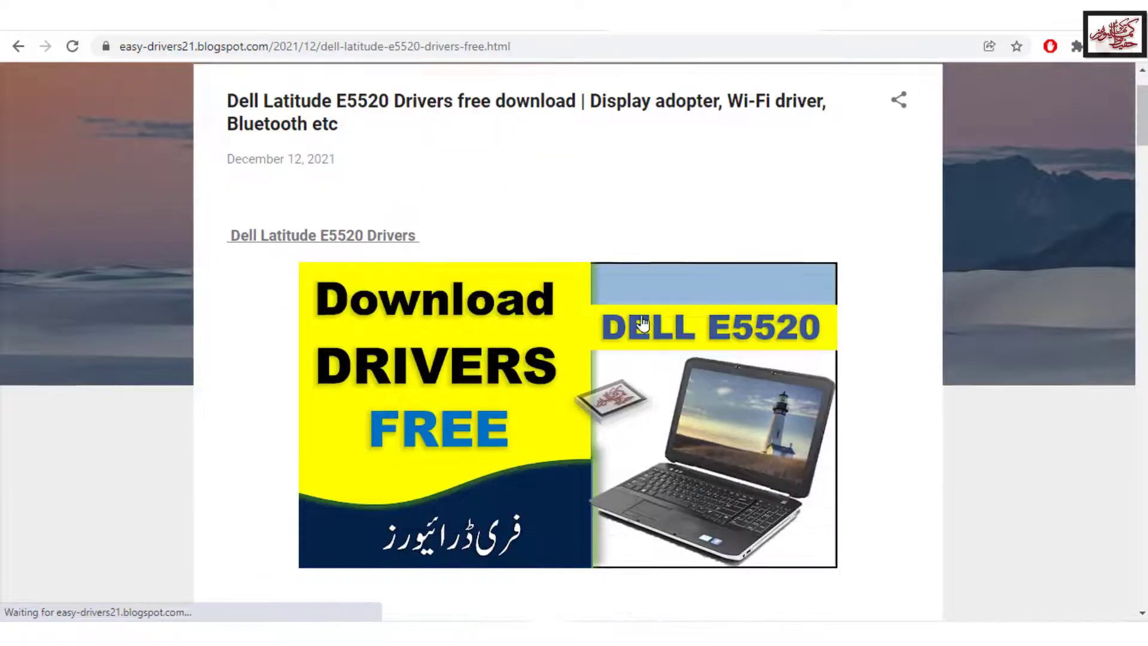
{"action": "scroll", "coordinate": [642, 323], "scroll_direction": "down", "scroll_amount": 6}
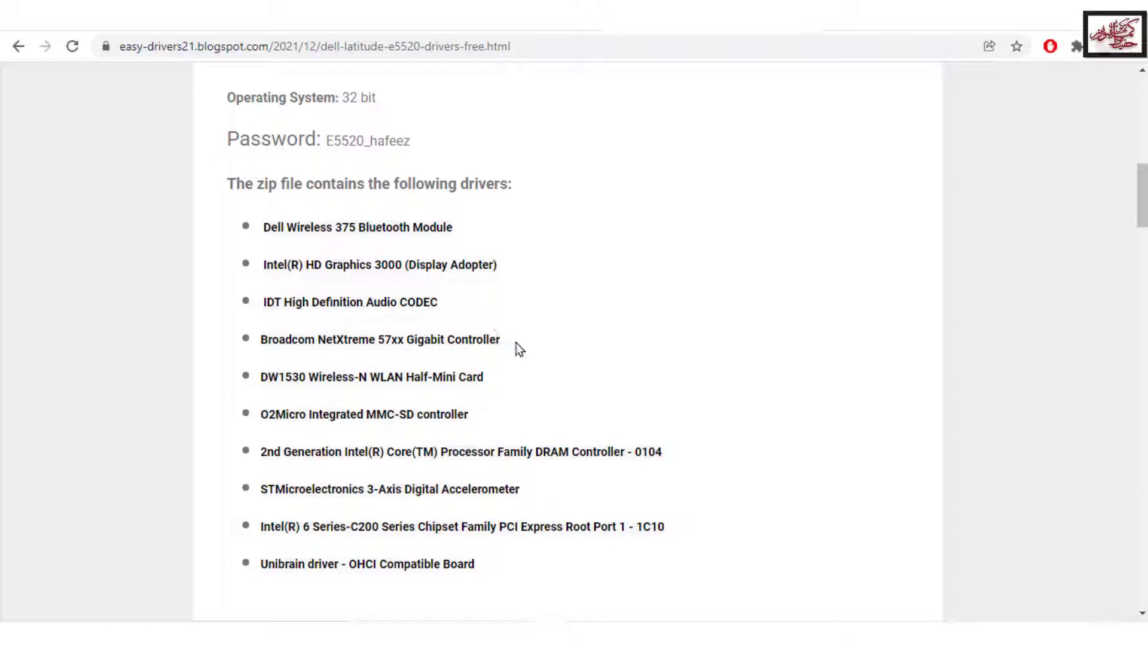
{"action": "left_click_drag", "start_coordinate": [337, 336], "coordinate": [428, 335]}
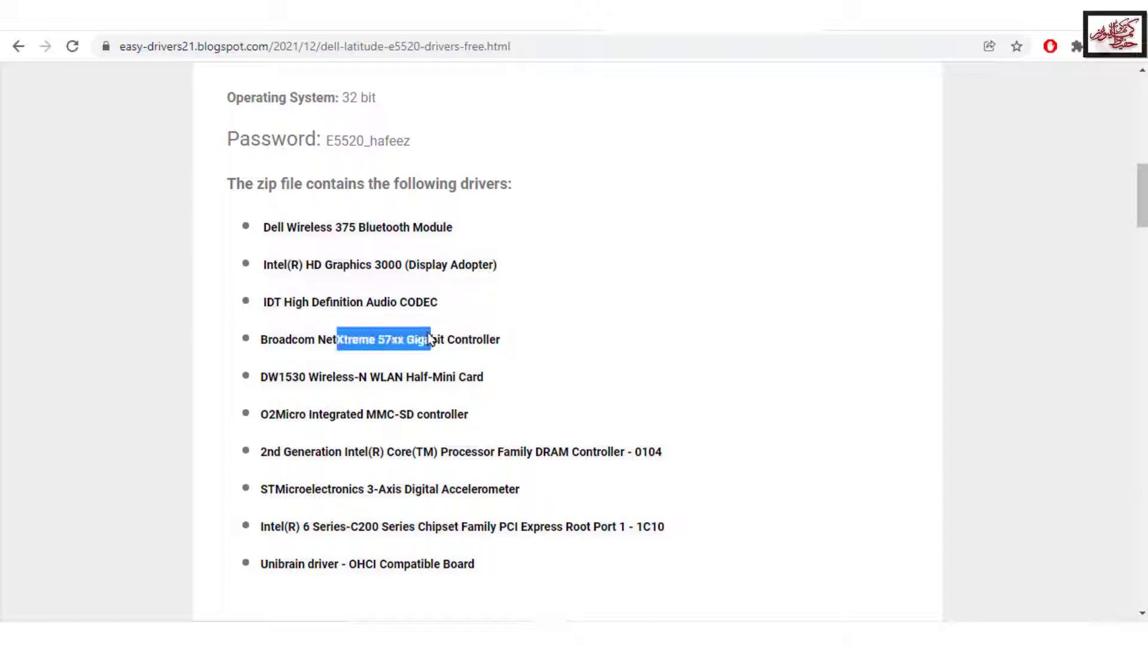
{"action": "left_click_drag", "start_coordinate": [520, 380], "coordinate": [249, 385]}
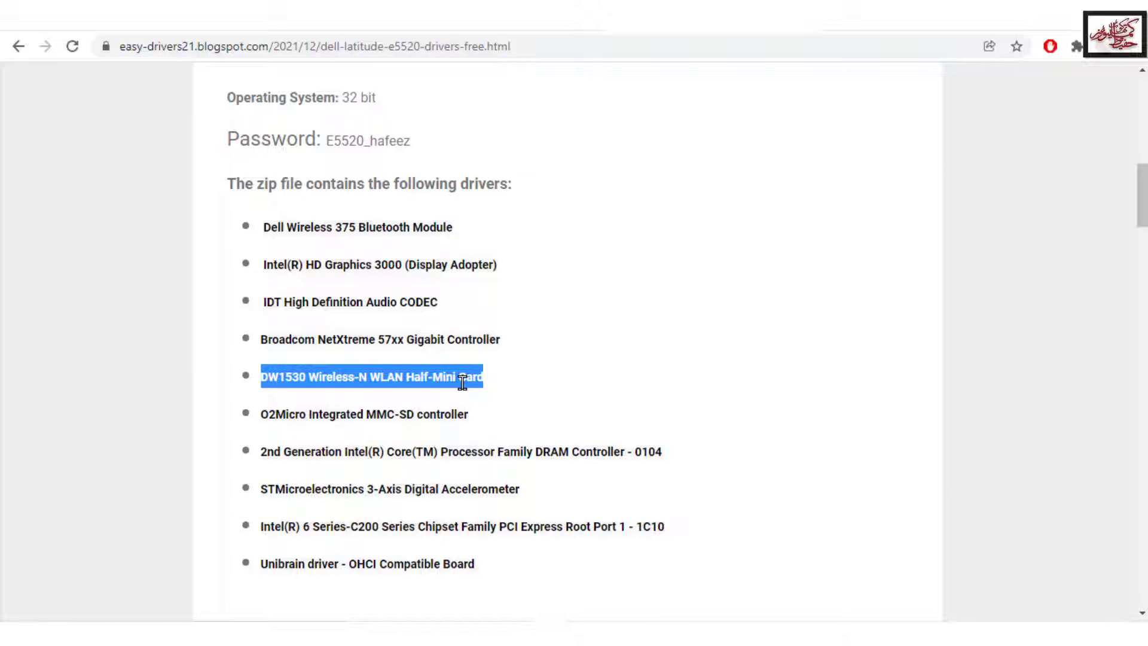
{"action": "scroll", "coordinate": [462, 383], "scroll_direction": "down", "scroll_amount": 5}
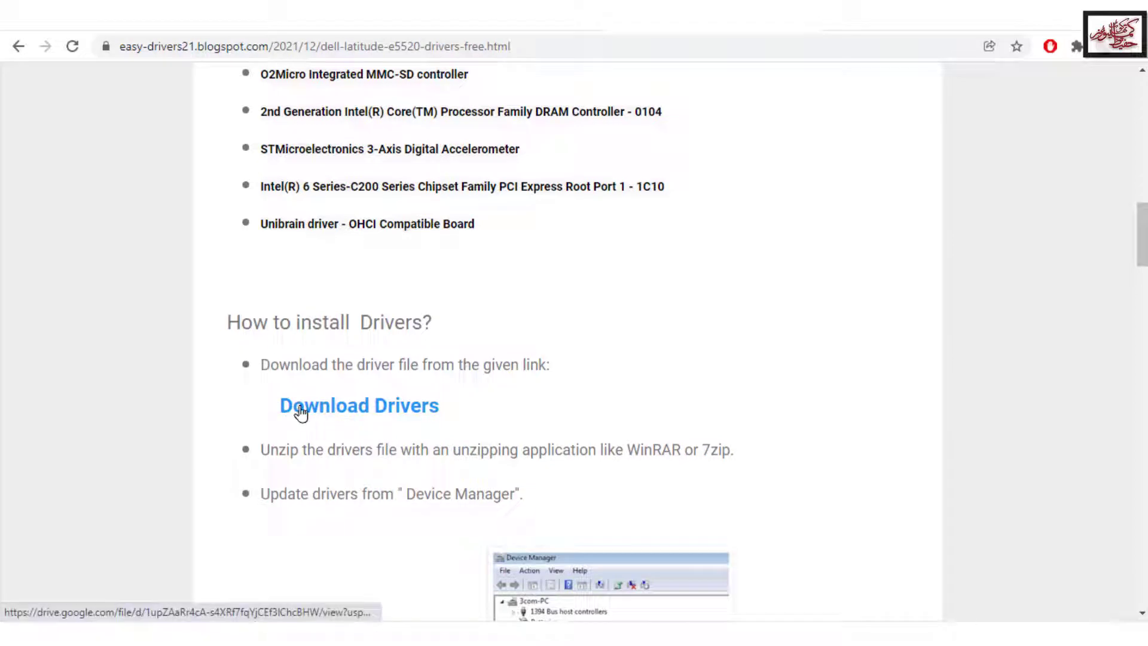
Step: Open the Download Drivers link in Google Drive and download the E5520 win7 32bit archive
{"action": "left_click", "coordinate": [394, 418]}
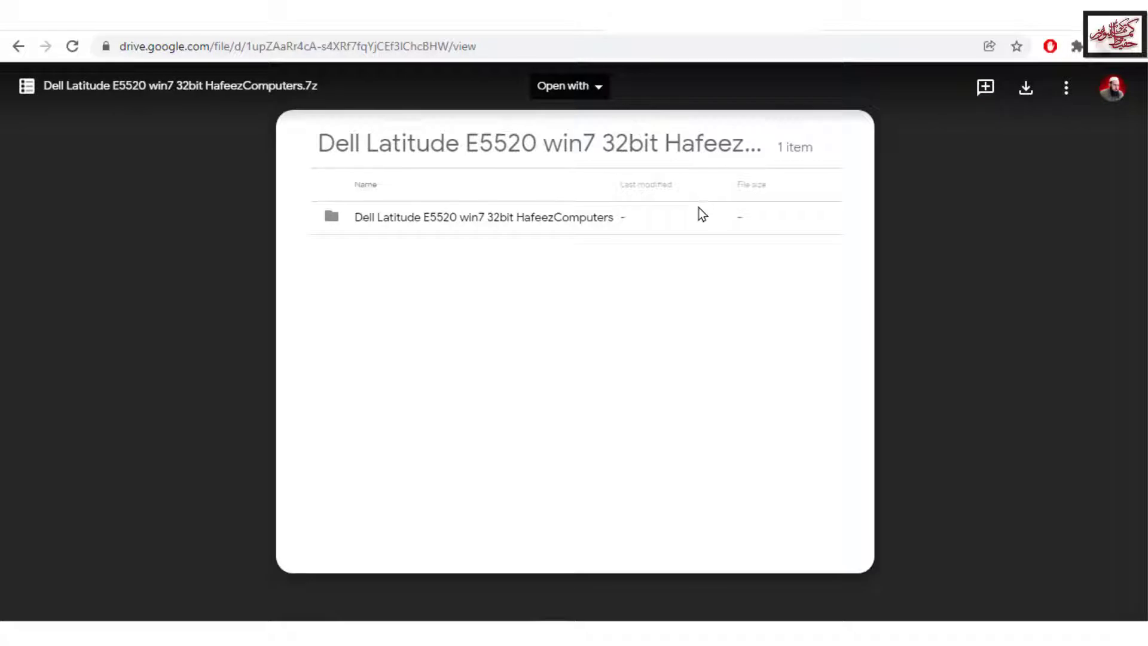
{"action": "left_click", "coordinate": [1027, 91]}
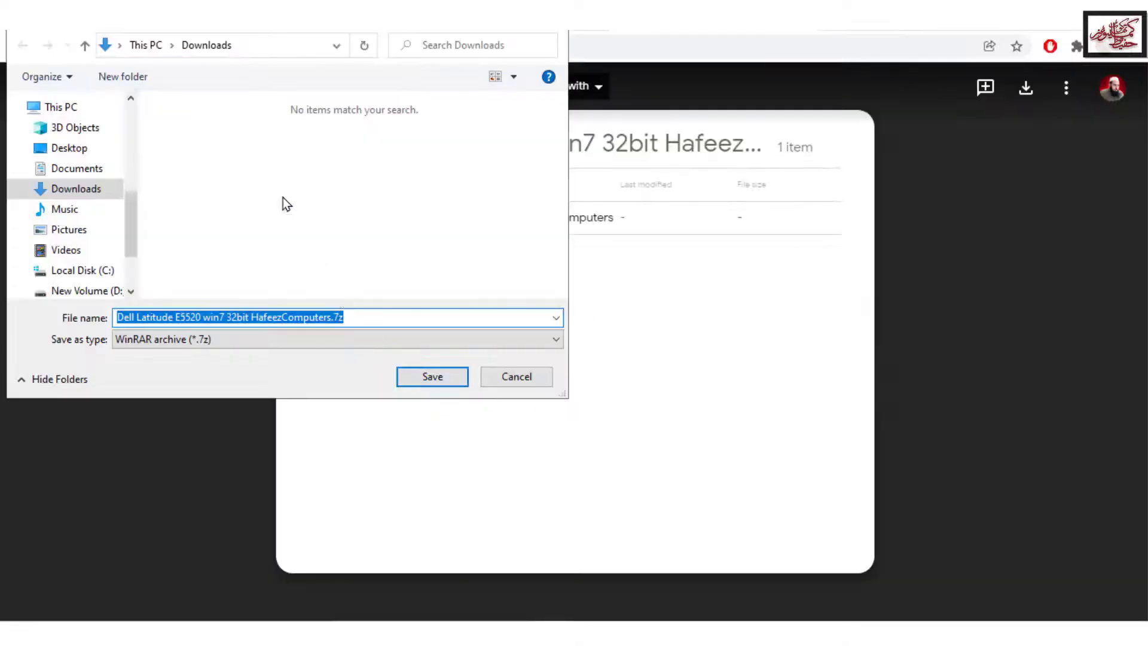
Step: Save Dell Latitude E5520 win7 32bit HafeezComputers.7z into the Downloads folder
{"action": "left_click_drag", "start_coordinate": [274, 33], "coordinate": [494, 79]}
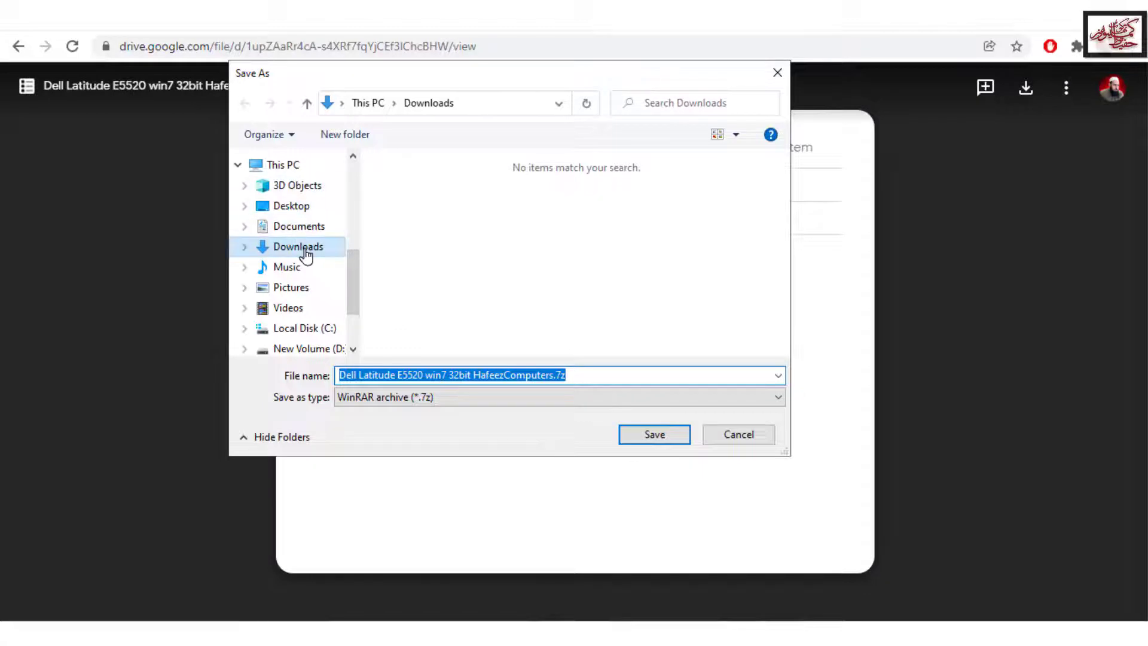
{"action": "left_click", "coordinate": [654, 434]}
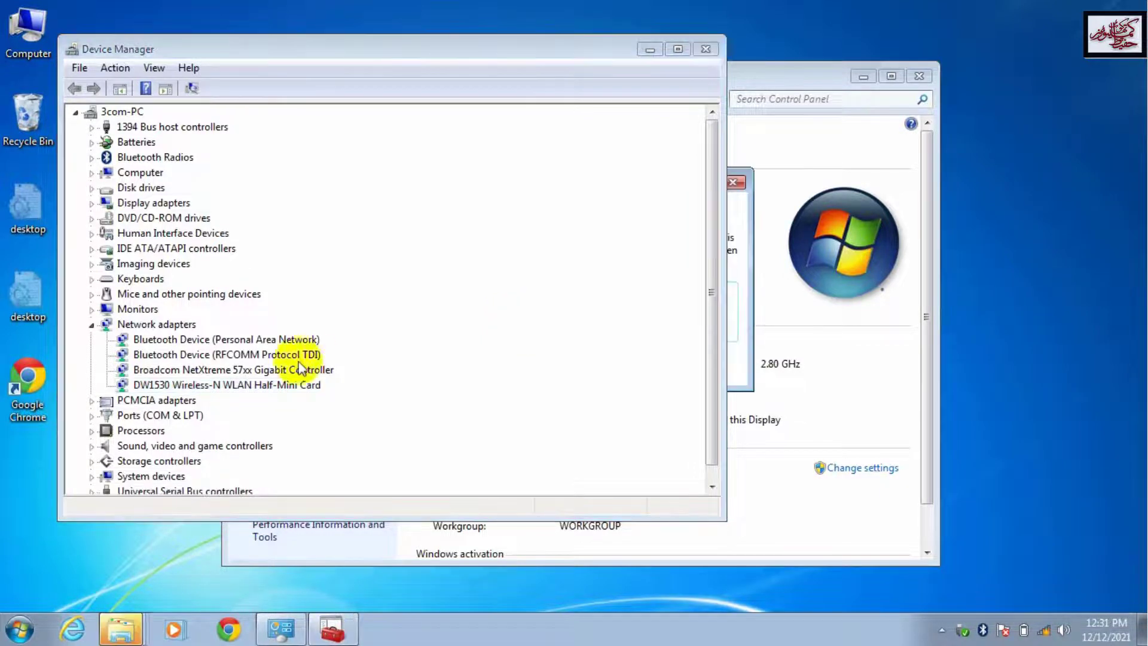
Step: Uninstall the DW1530 card with 'Delete the driver software for this device' ticked
{"action": "right_click", "coordinate": [200, 387]}
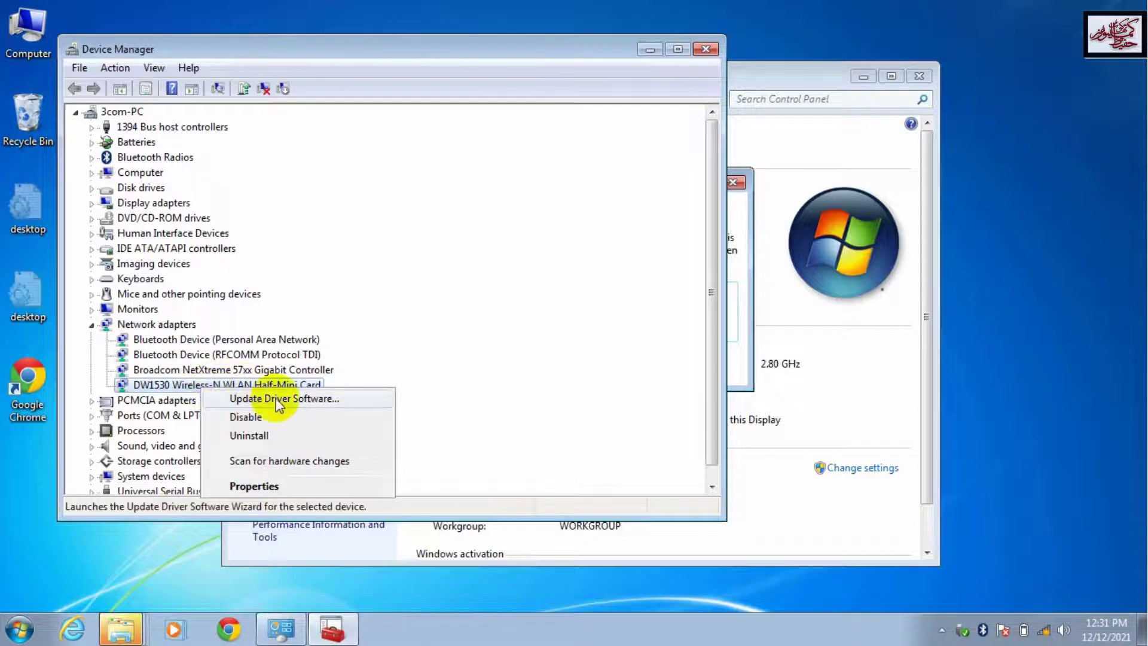
{"action": "left_click", "coordinate": [257, 438]}
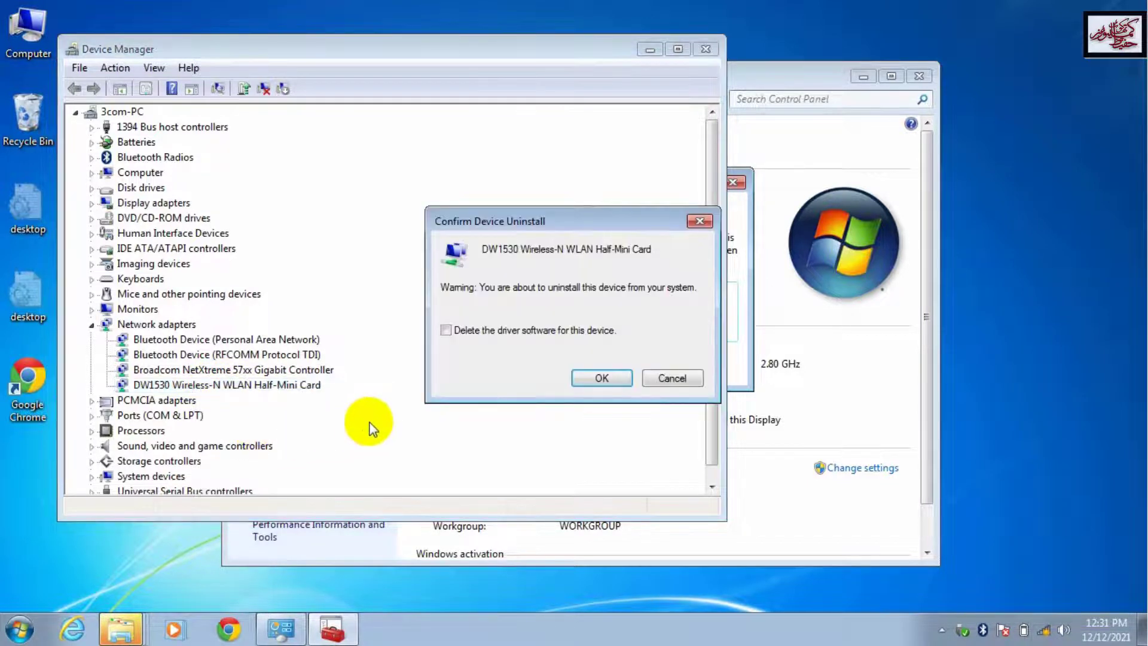
{"action": "left_click", "coordinate": [441, 335]}
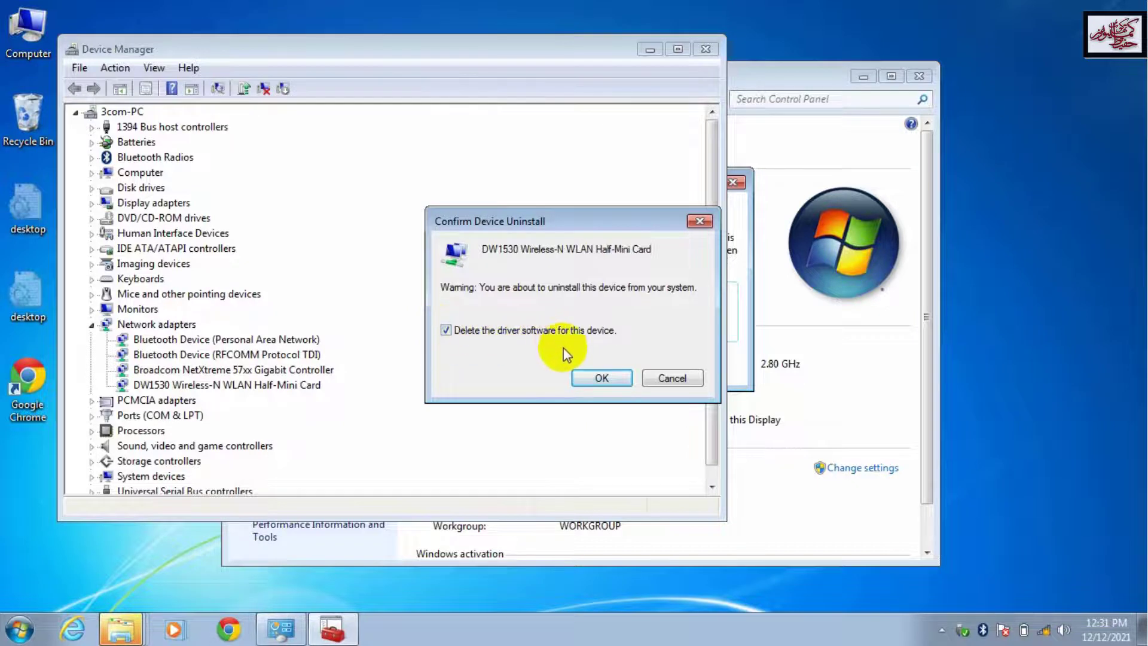
{"action": "left_click", "coordinate": [604, 378]}
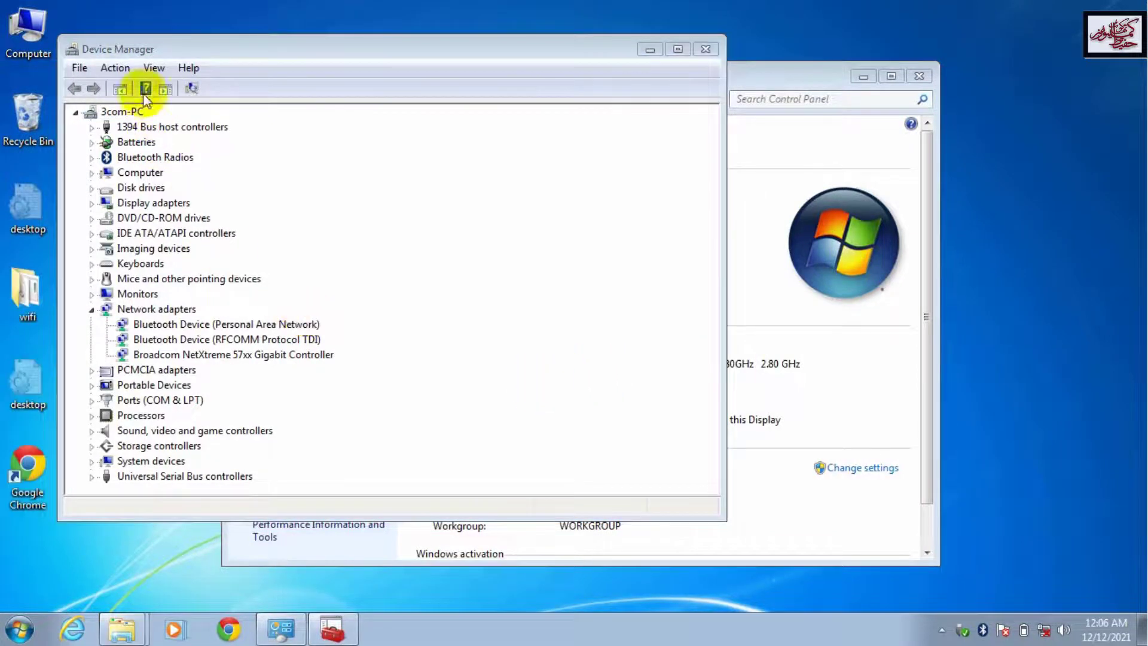
Step: Scan for hardware changes and select the unknown Network Controller under Other devices
{"action": "left_click", "coordinate": [122, 69]}
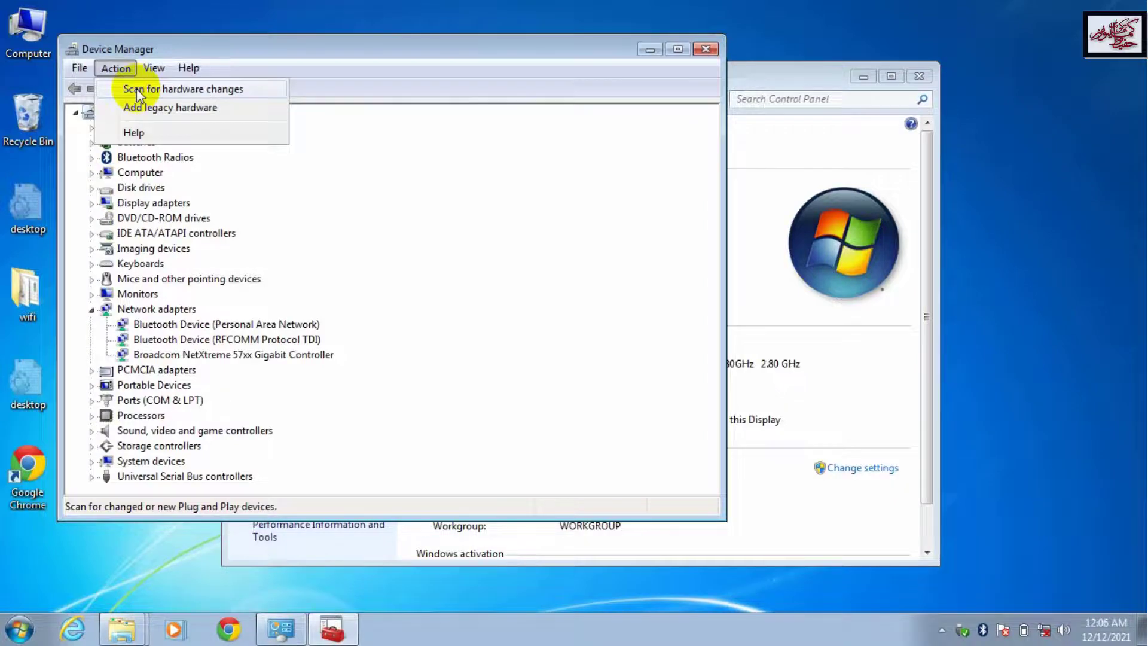
{"action": "left_click", "coordinate": [136, 88]}
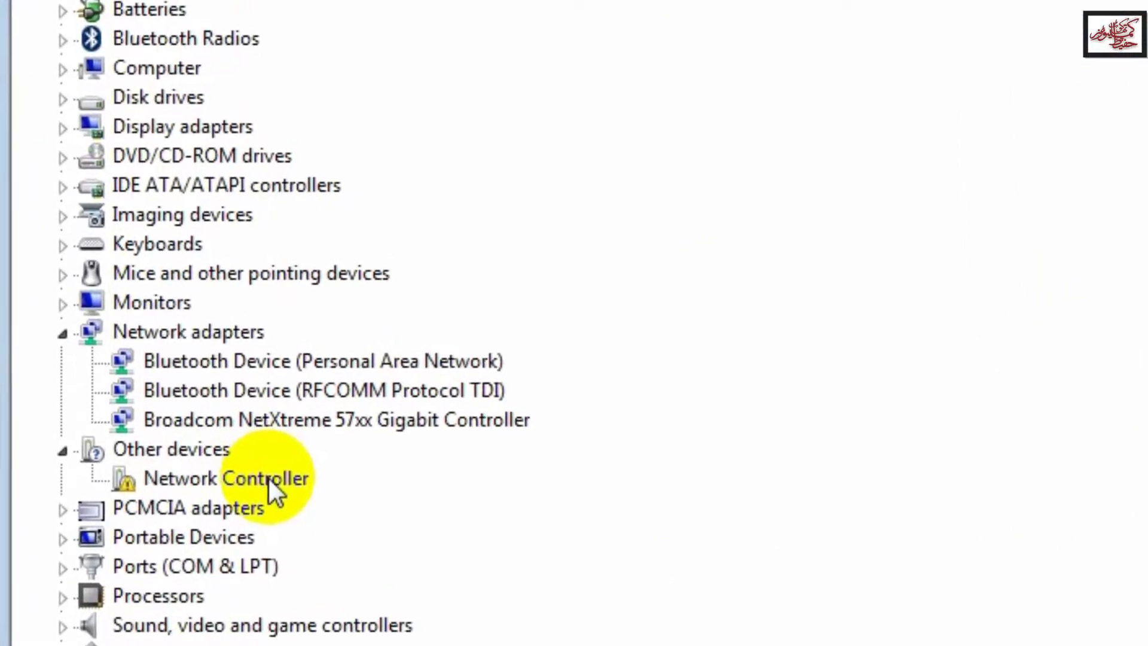
{"action": "left_click", "coordinate": [258, 465]}
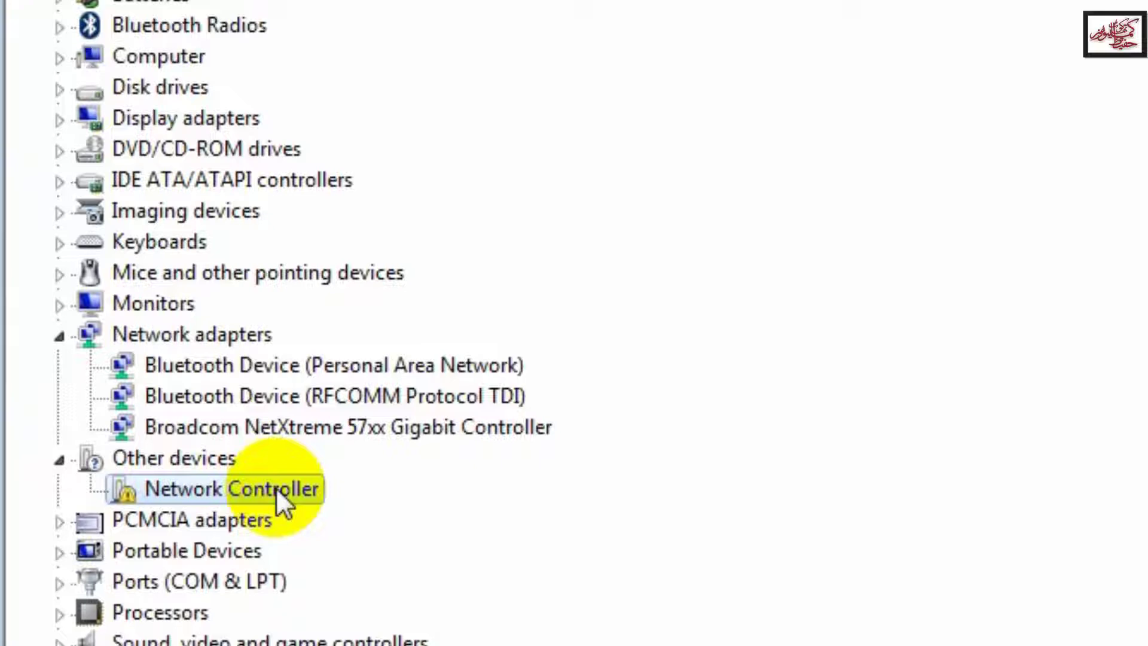
Step: Start a browse-my-computer driver update for the Network Controller and open the folder picker
{"action": "right_click", "coordinate": [275, 486]}
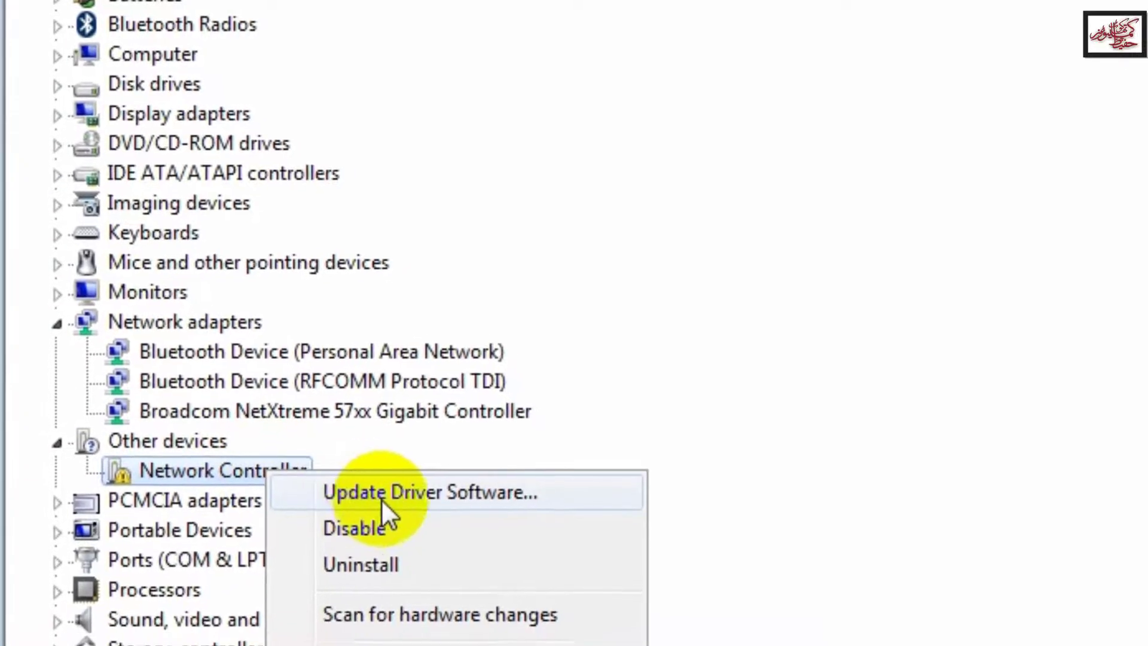
{"action": "left_click", "coordinate": [381, 495]}
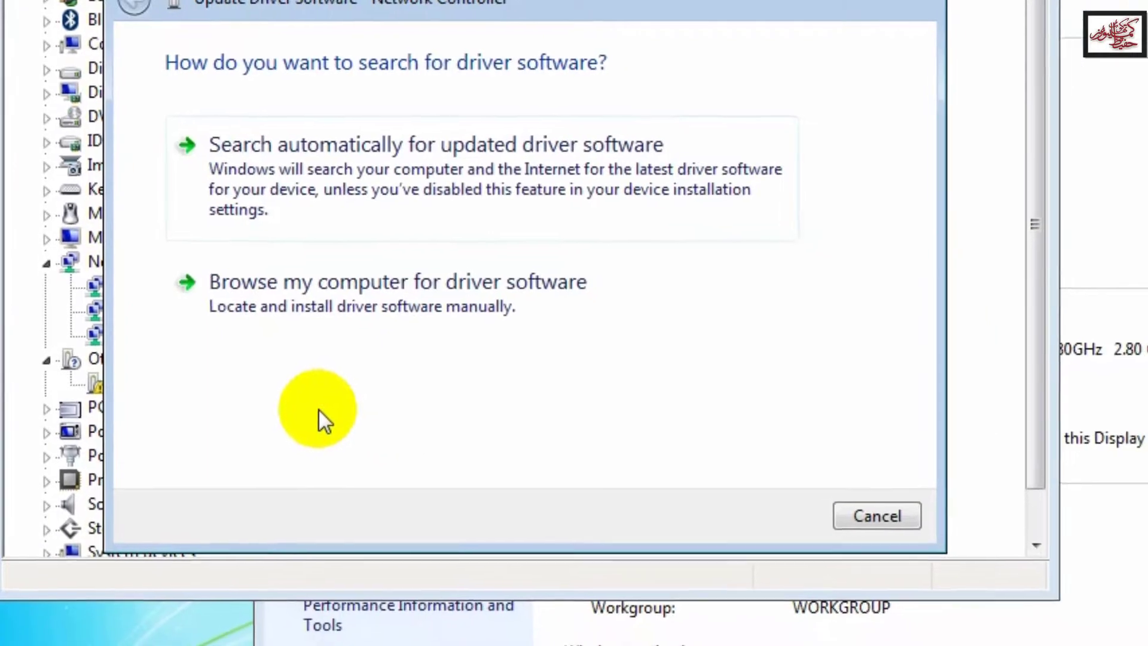
{"action": "left_click", "coordinate": [439, 287]}
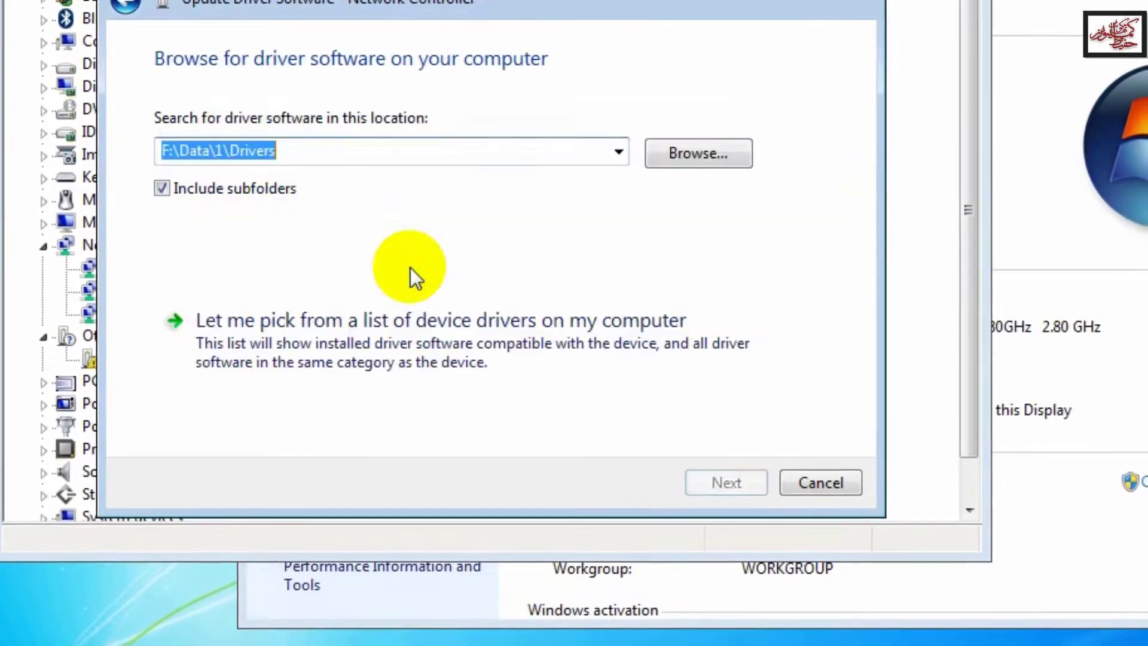
{"action": "left_click", "coordinate": [686, 155]}
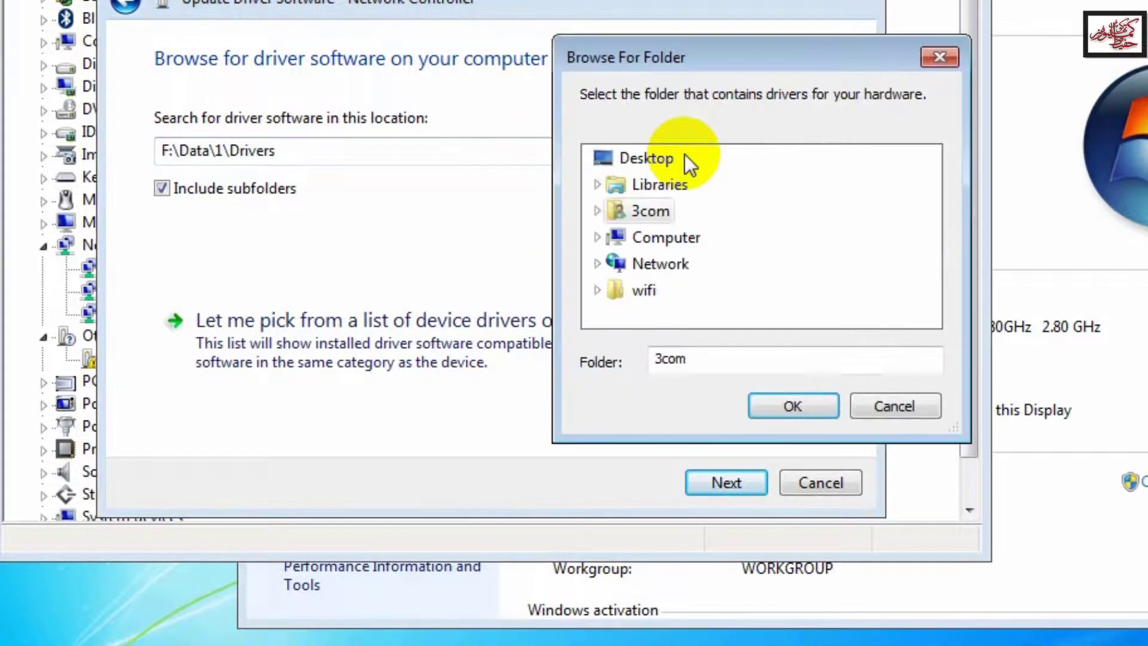
Step: In the folder picker, navigate to USB FLASH (F:) > Dell drivers > Latitude E5520
{"action": "left_click", "coordinate": [596, 238]}
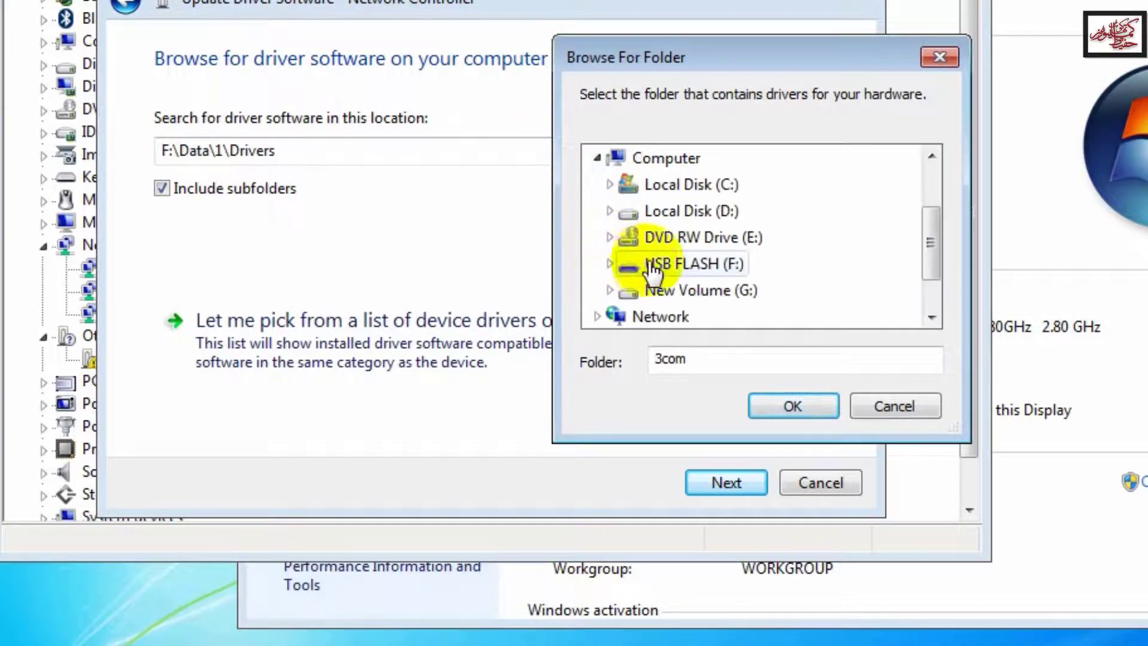
{"action": "left_click", "coordinate": [691, 265]}
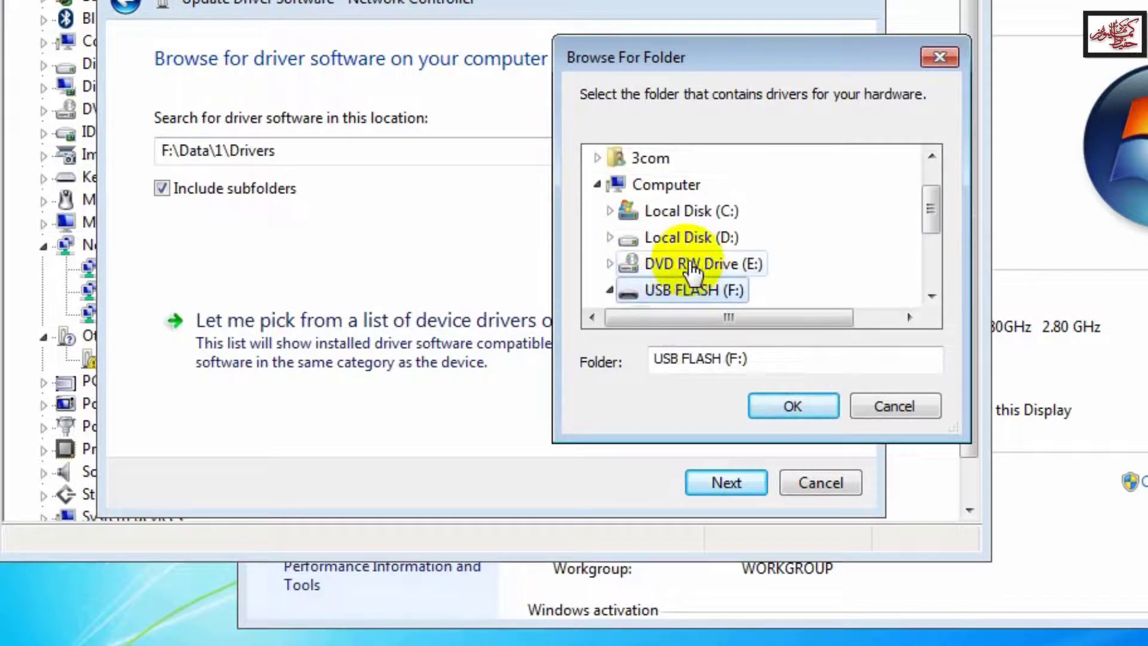
{"action": "left_click", "coordinate": [929, 292]}
{"action": "left_click", "coordinate": [929, 292]}
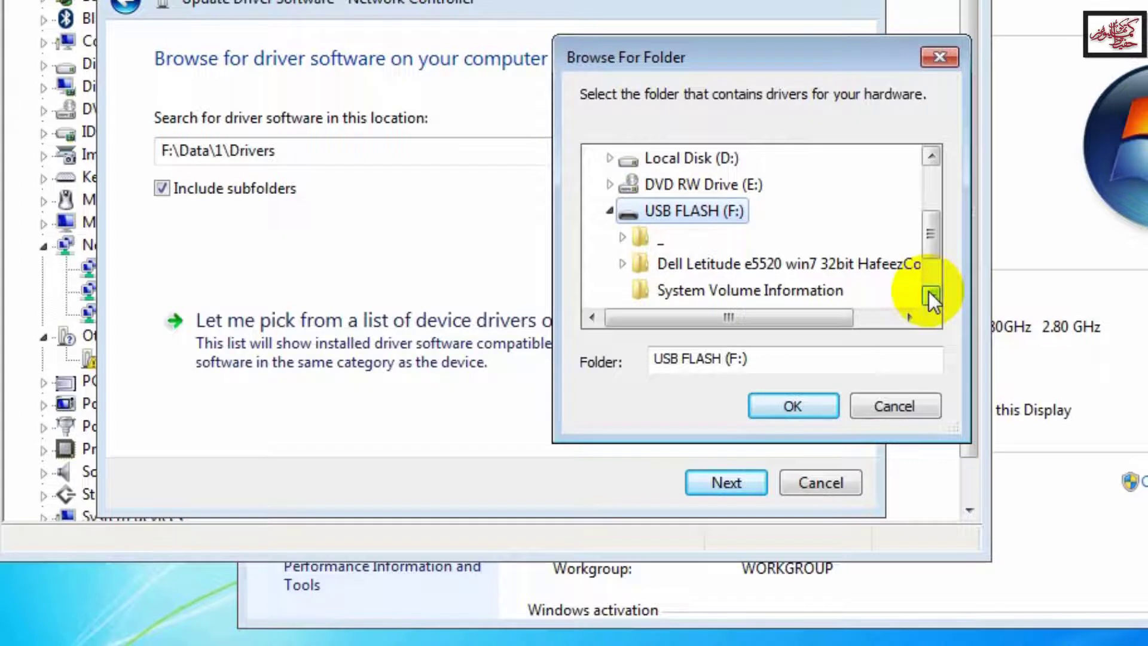
{"action": "left_click", "coordinate": [823, 268]}
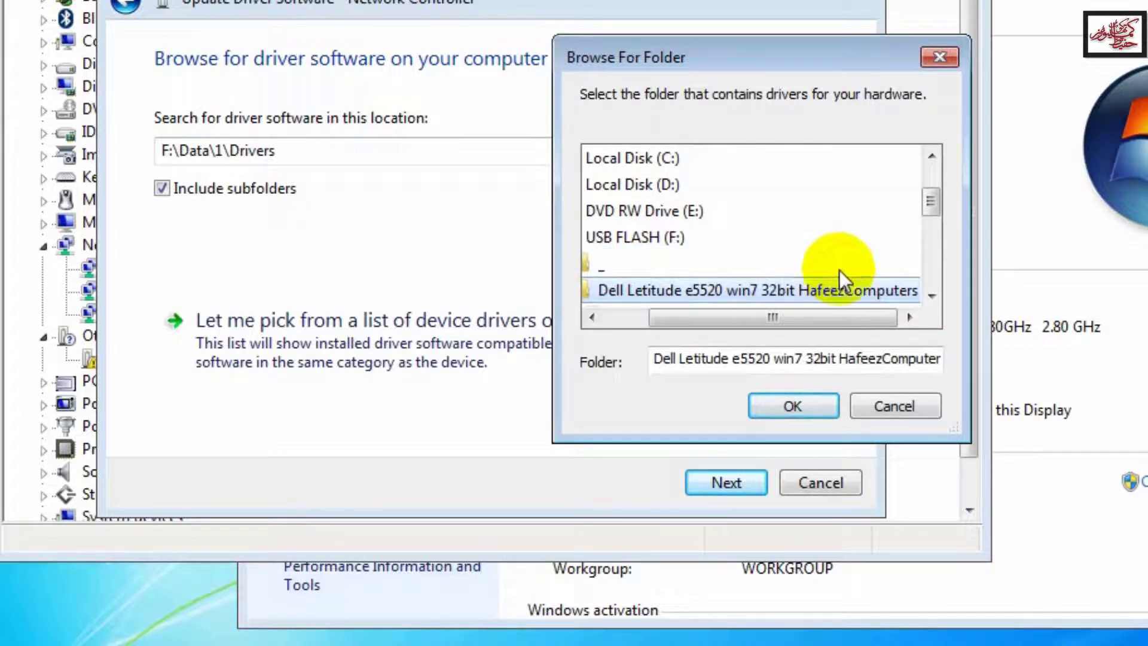
{"action": "left_click", "coordinate": [933, 293]}
{"action": "left_click", "coordinate": [933, 293]}
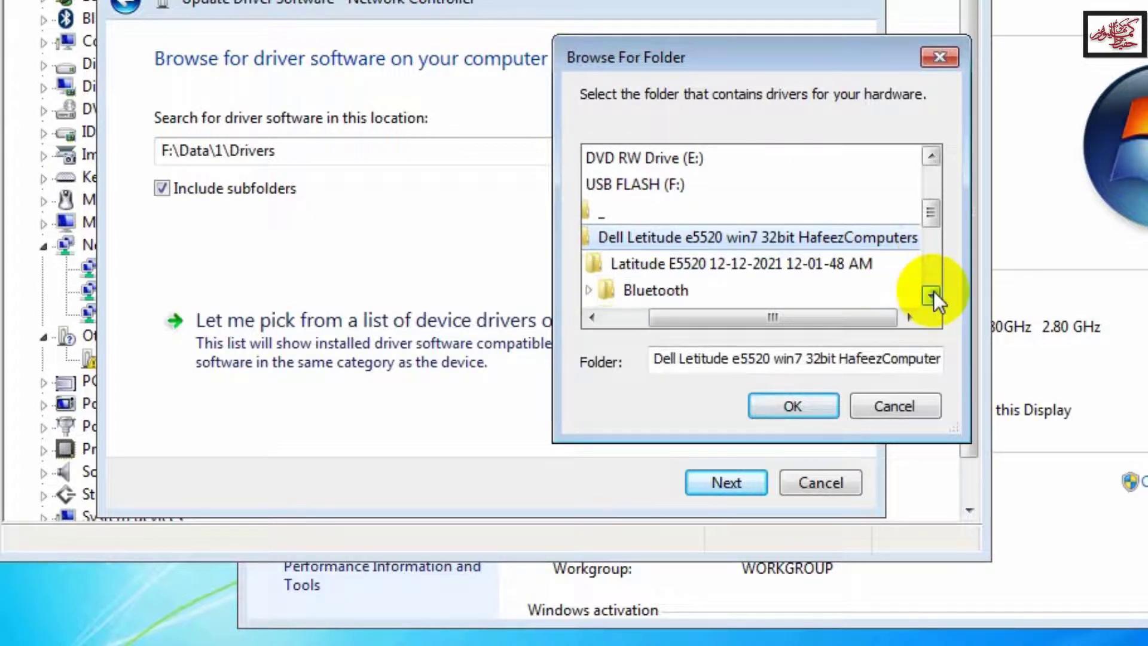
{"action": "left_click", "coordinate": [826, 282]}
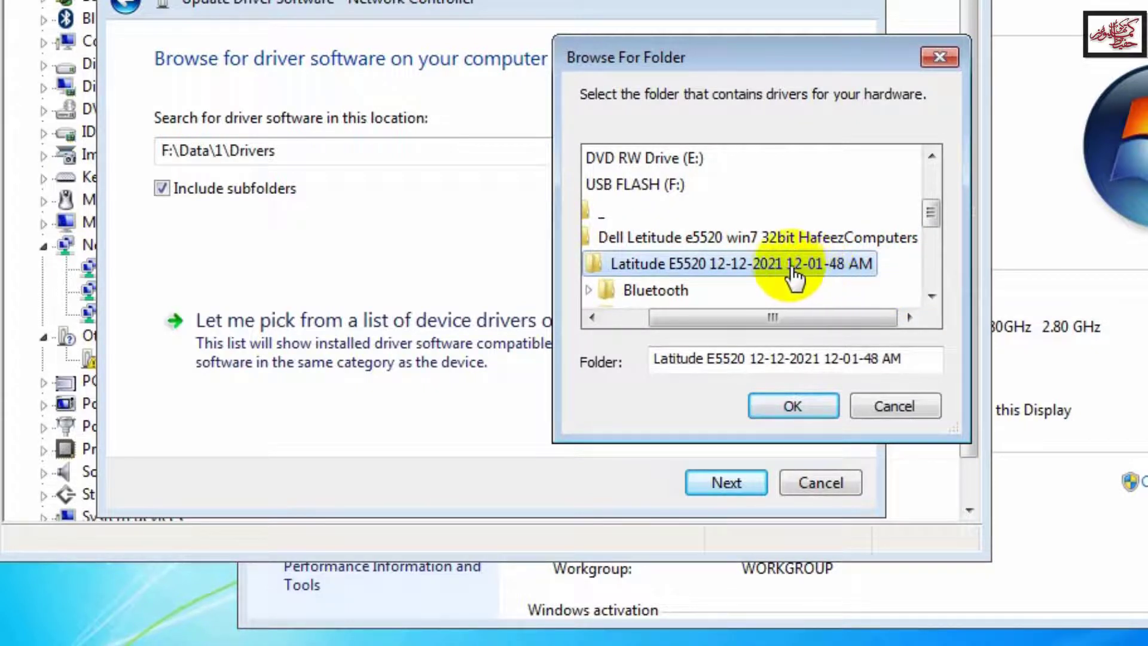
{"action": "left_click", "coordinate": [933, 293]}
{"action": "left_click", "coordinate": [933, 293]}
{"action": "left_click", "coordinate": [933, 293]}
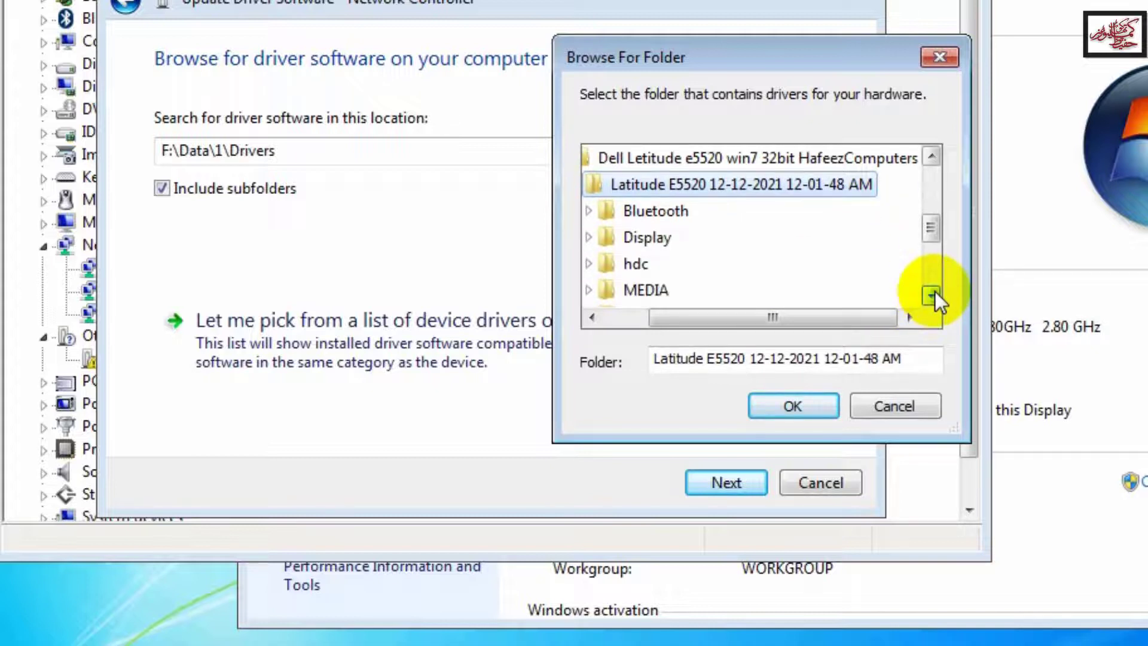
{"action": "left_click", "coordinate": [933, 293]}
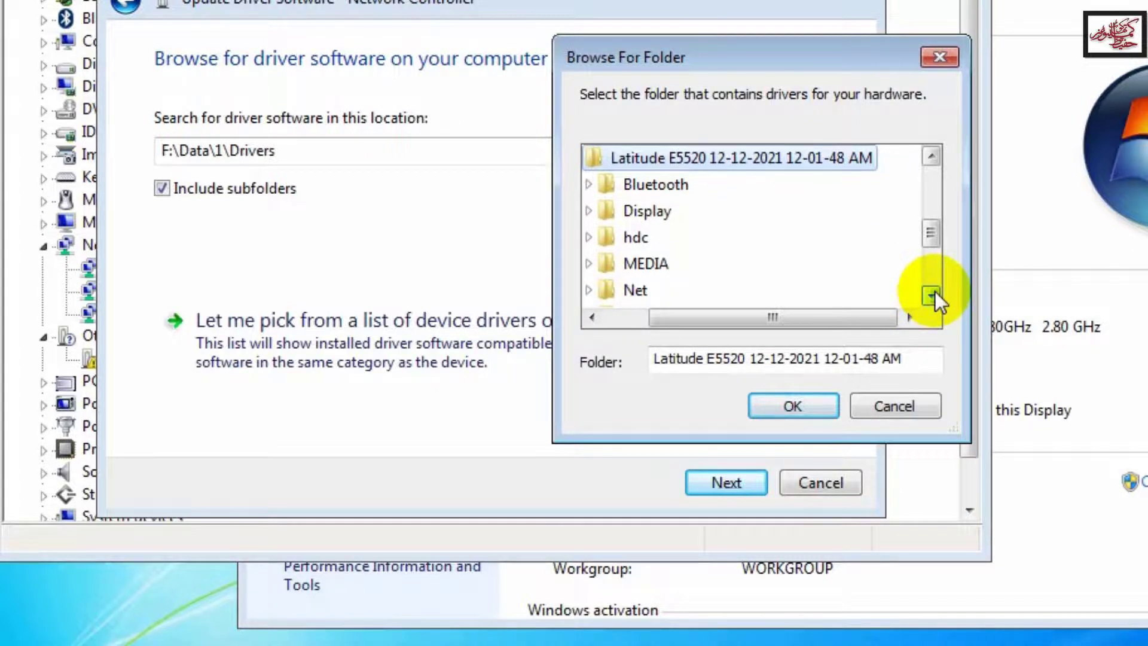
{"action": "left_click", "coordinate": [932, 293]}
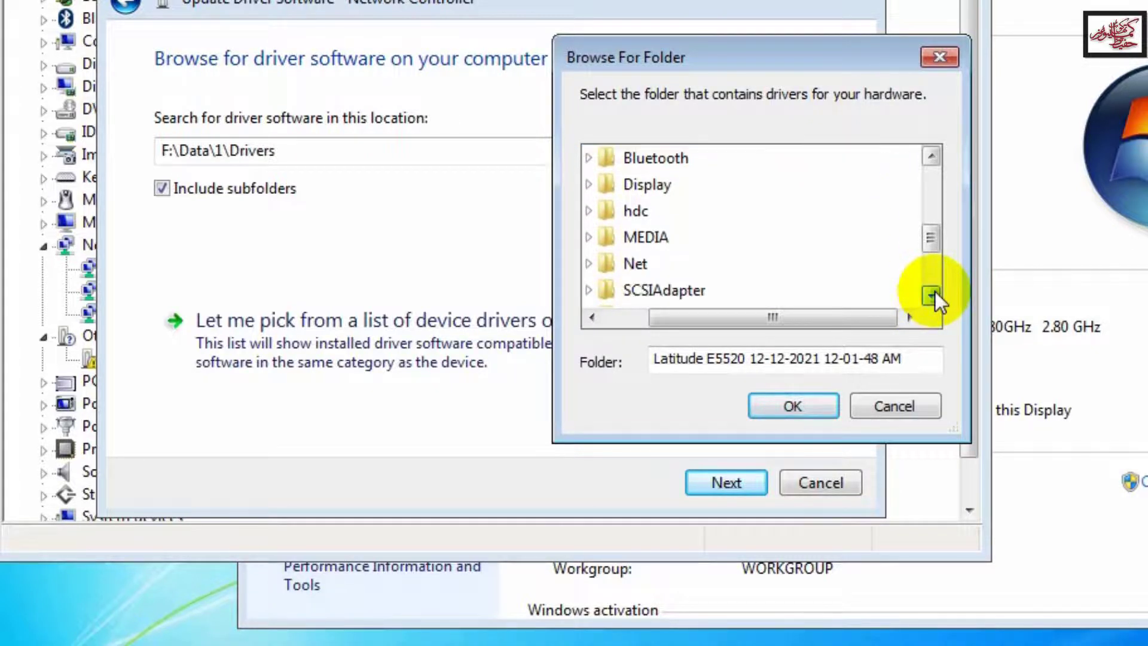
Step: Select the DW1530 Wireless-N WLAN Half-Mini Card folder inside Net and confirm it
{"action": "left_click", "coordinate": [635, 267]}
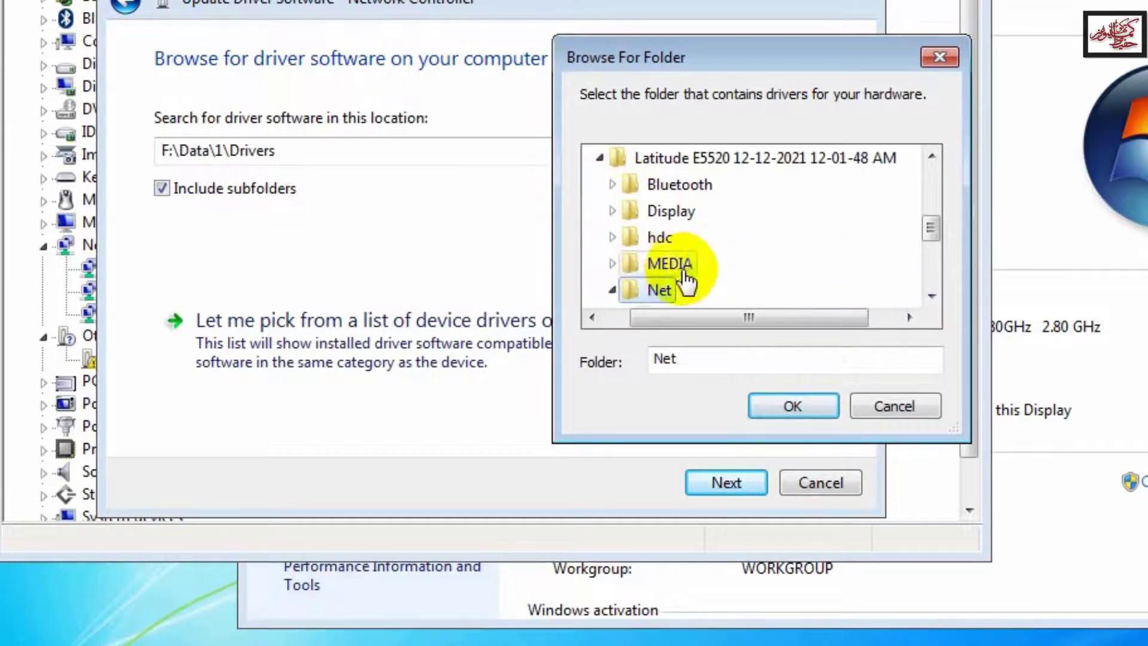
{"action": "left_click", "coordinate": [926, 299]}
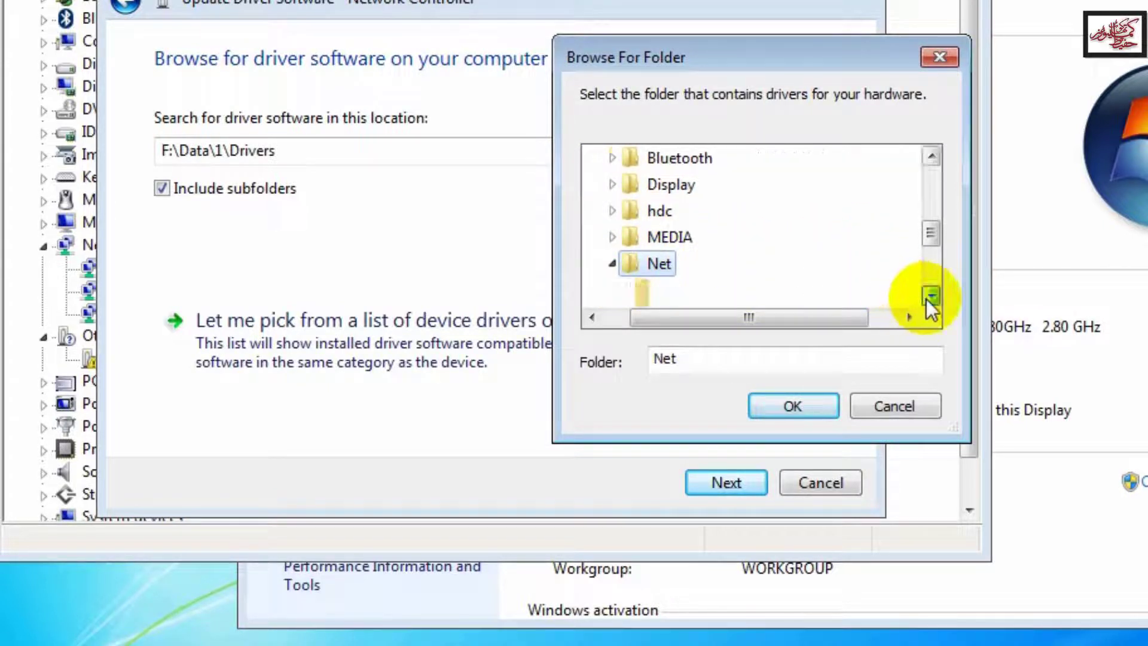
{"action": "left_click", "coordinate": [926, 299]}
{"action": "left_click", "coordinate": [926, 299]}
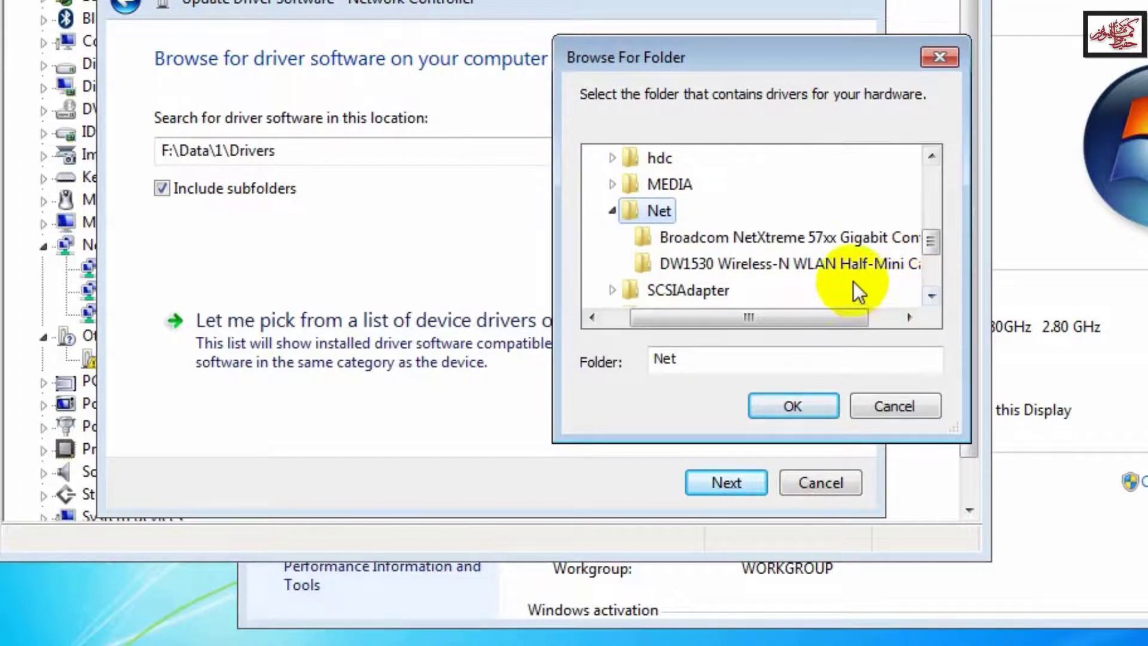
{"action": "left_click", "coordinate": [857, 266]}
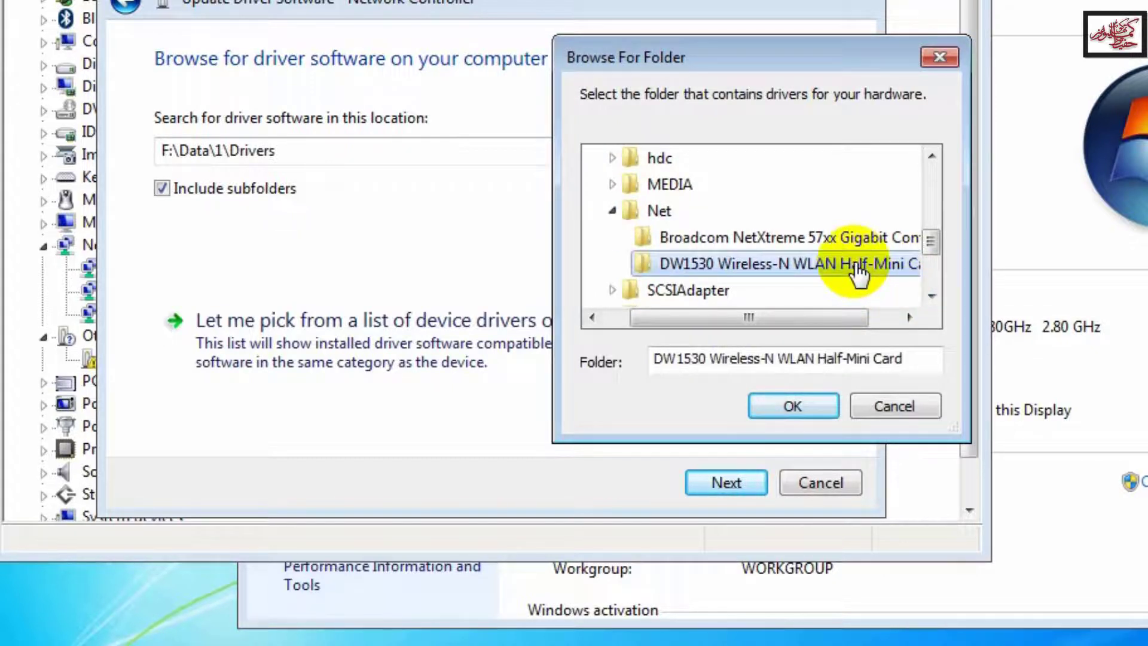
{"action": "left_click", "coordinate": [806, 416]}
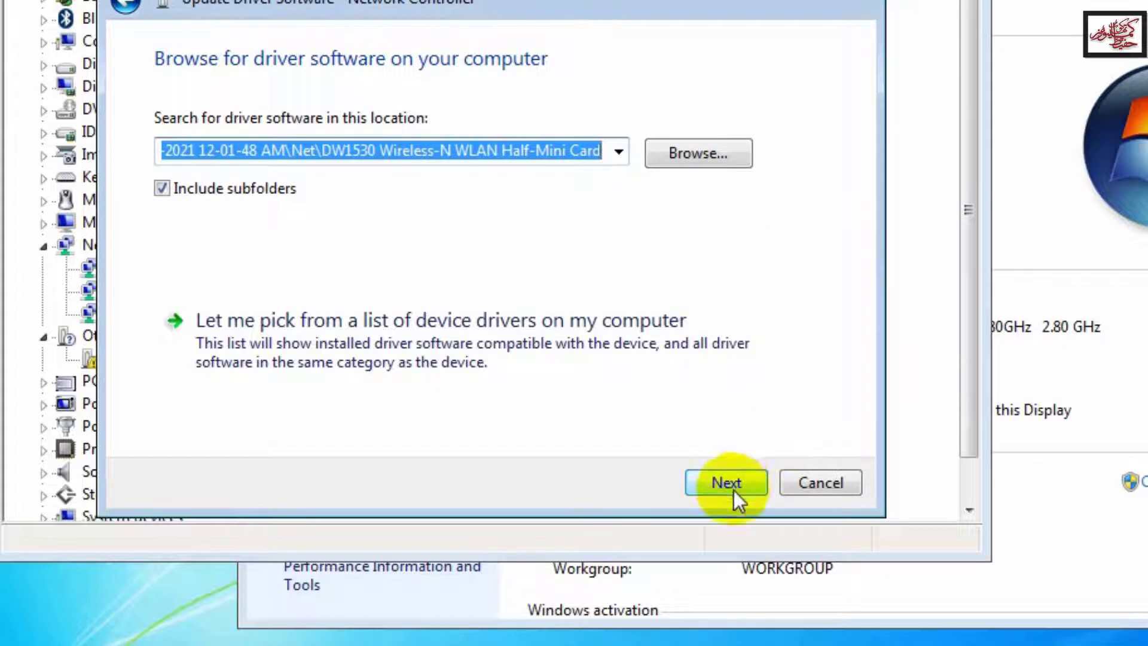
Step: Install the DW1530 Wireless-N driver from the chosen folder, then close the completion message
{"action": "left_click", "coordinate": [737, 488]}
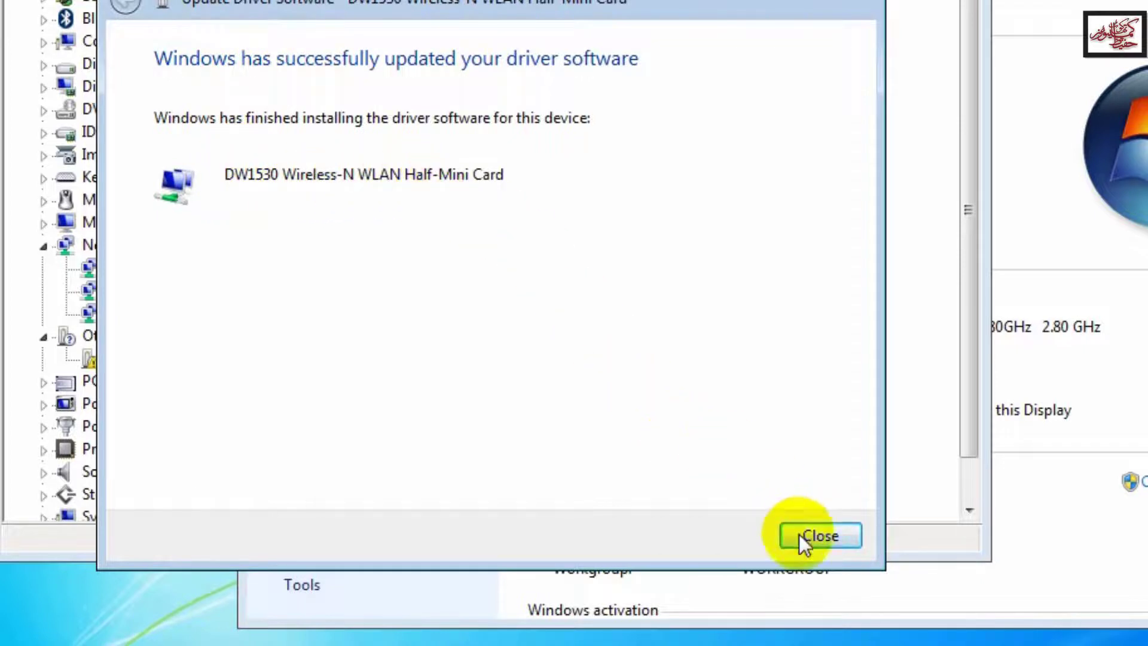
{"action": "left_click", "coordinate": [817, 537]}
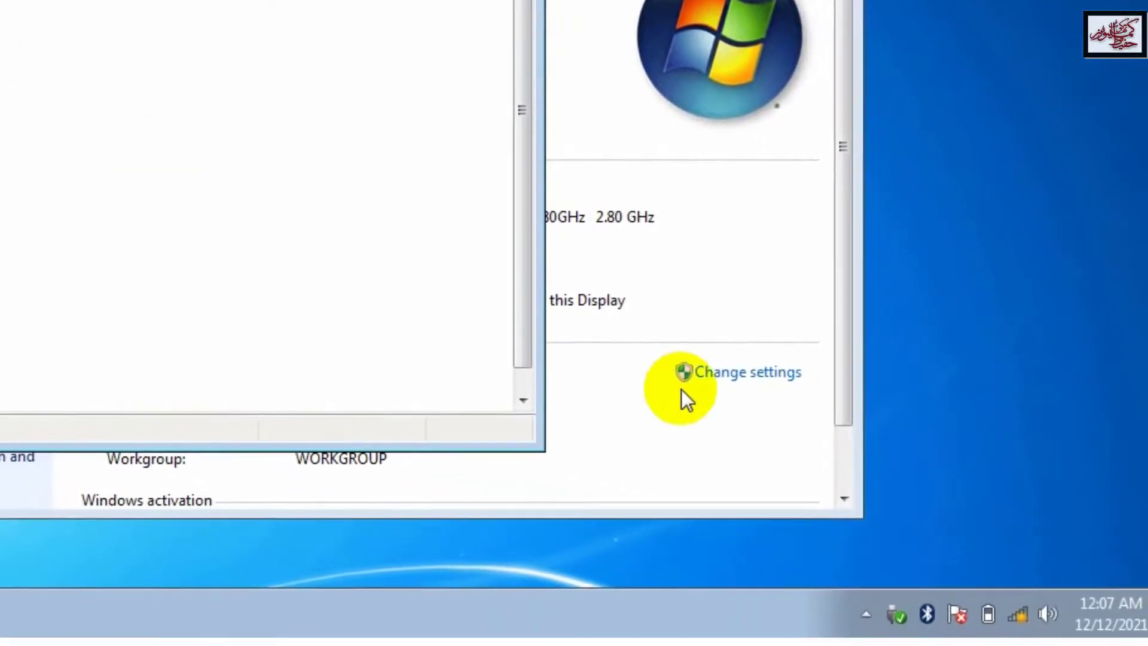
Step: Connect to the home wireless network from the tray, entering its security key
{"action": "mouse_move", "coordinate": [1027, 616]}
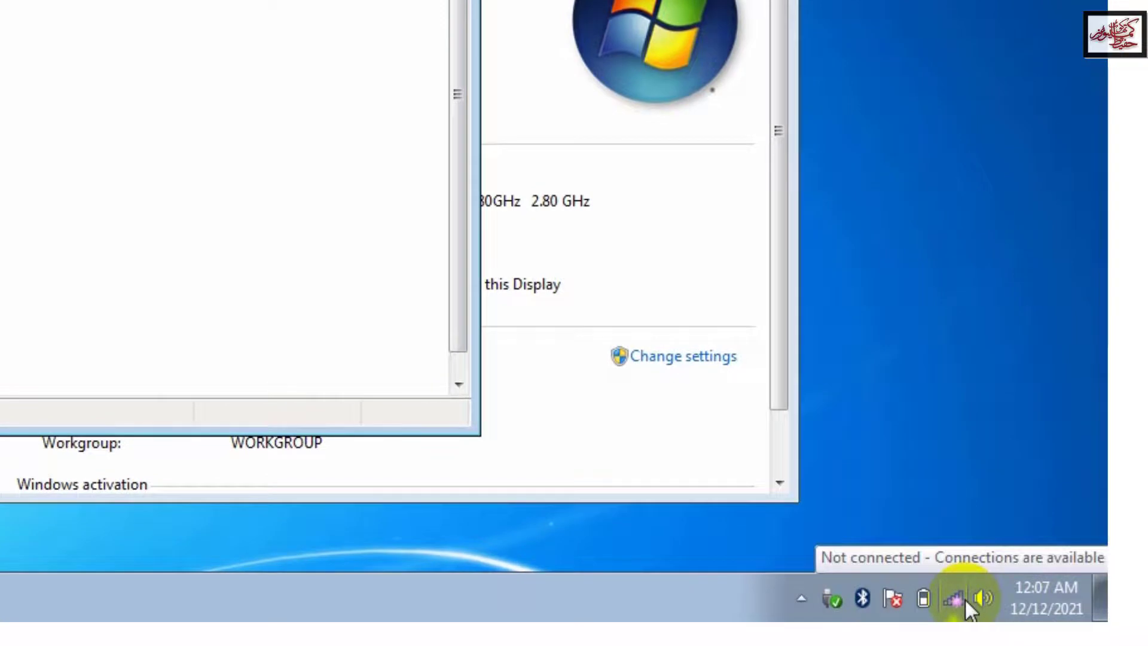
{"action": "left_click", "coordinate": [956, 598]}
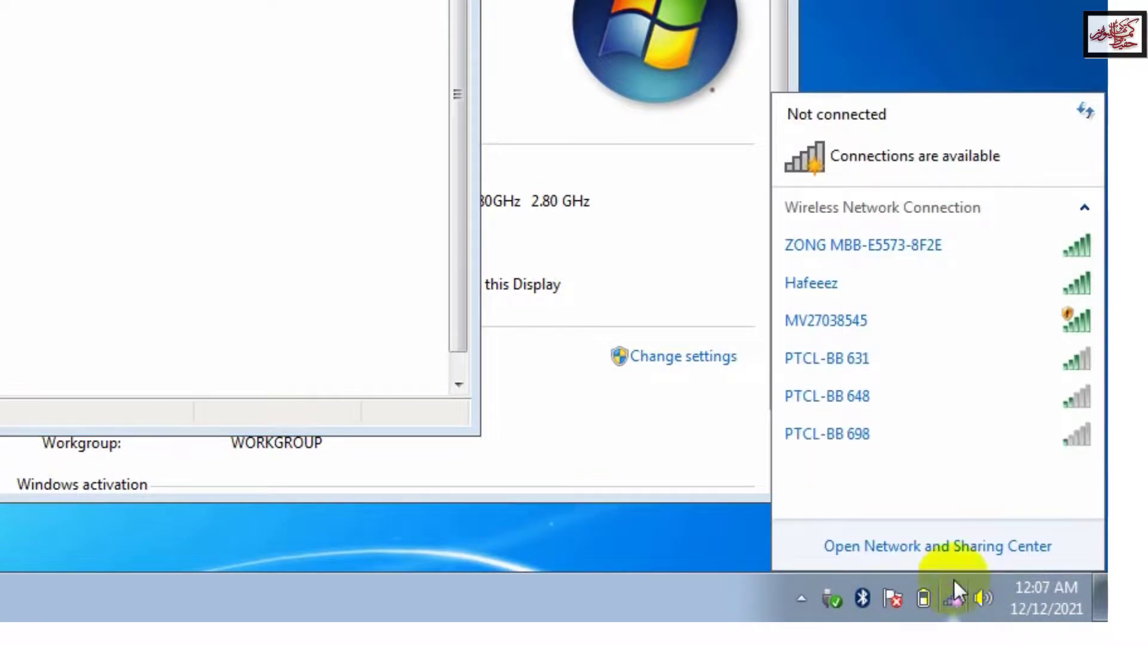
{"action": "left_click", "coordinate": [852, 289]}
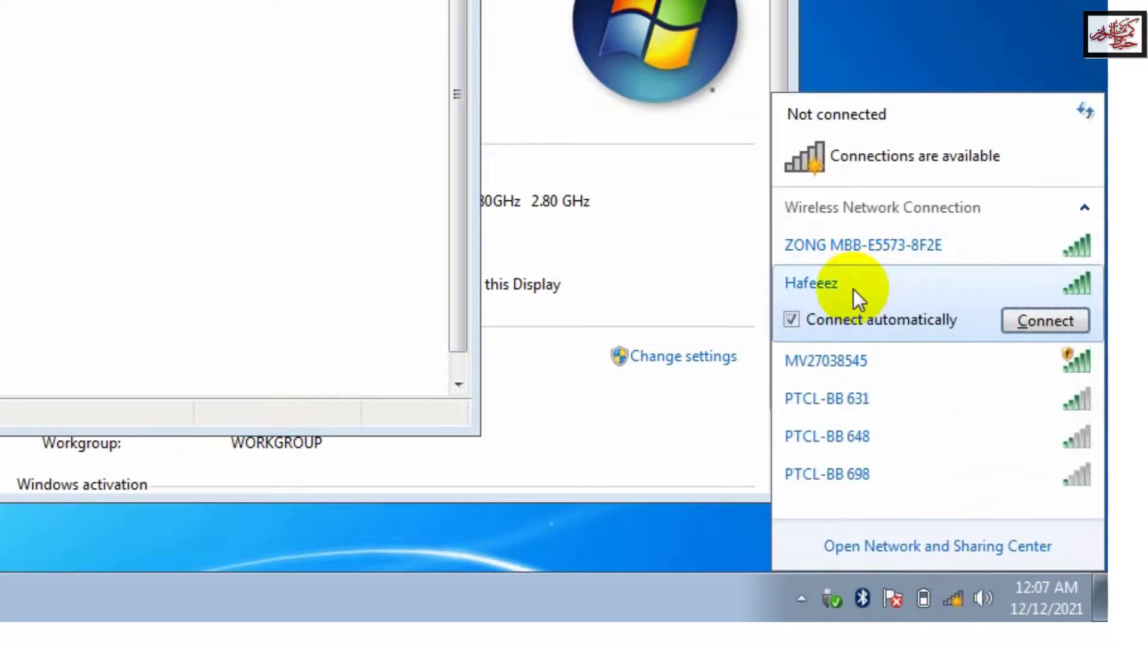
{"action": "left_click", "coordinate": [1023, 318]}
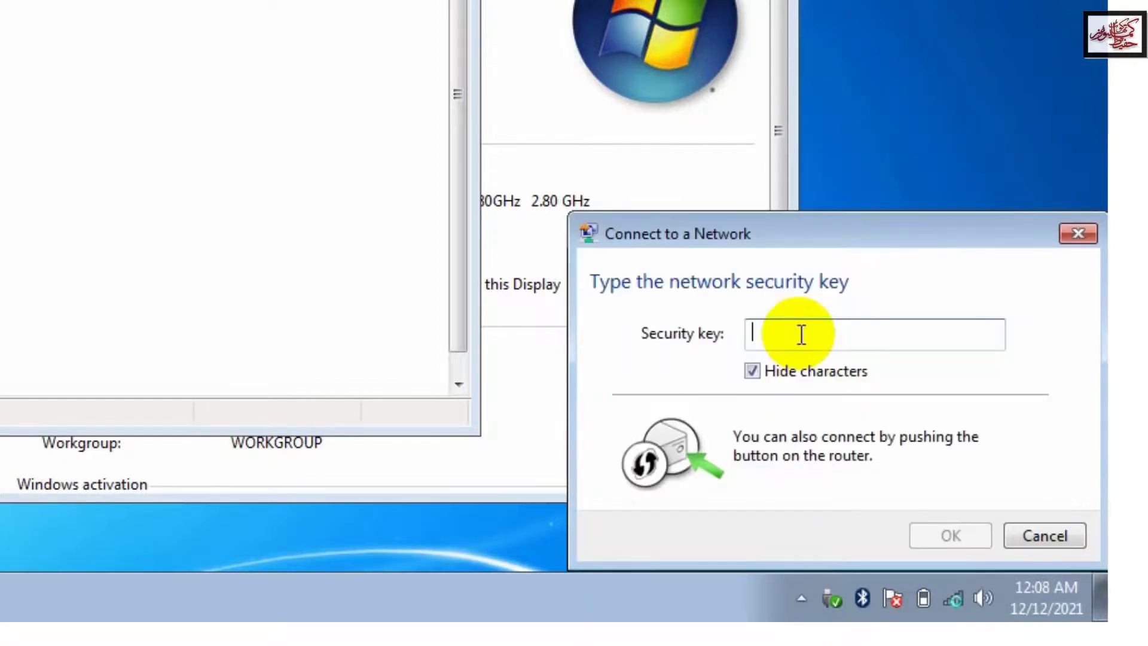
{"action": "type", "text": "••"}
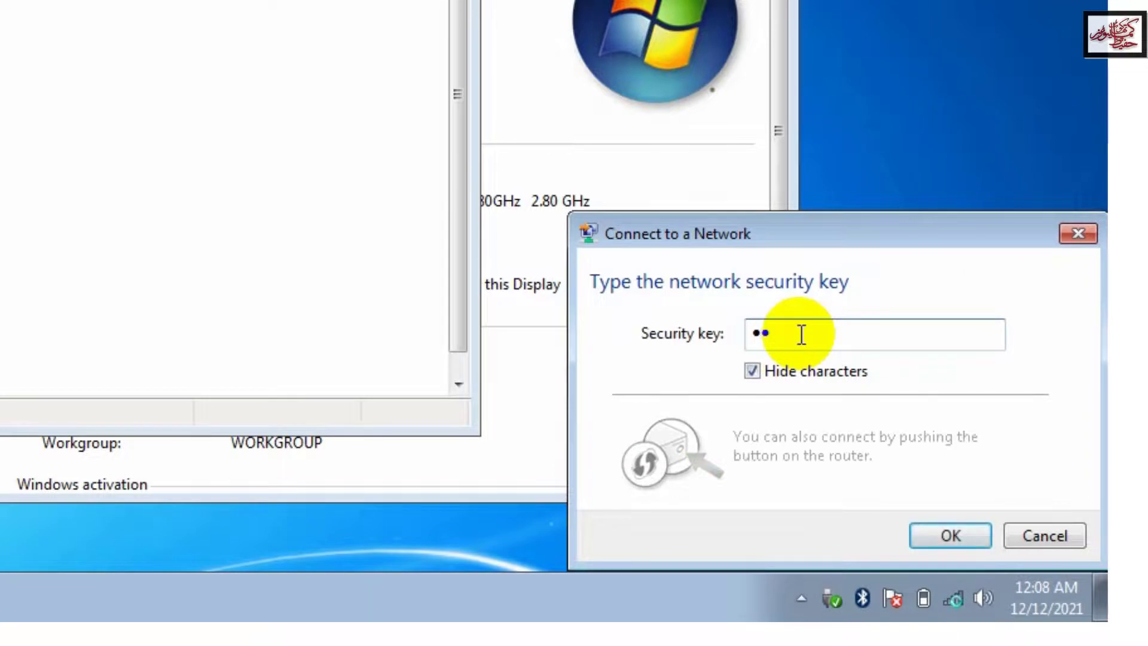
{"action": "type", "text": "••••••"}
{"action": "left_click", "coordinate": [932, 538]}
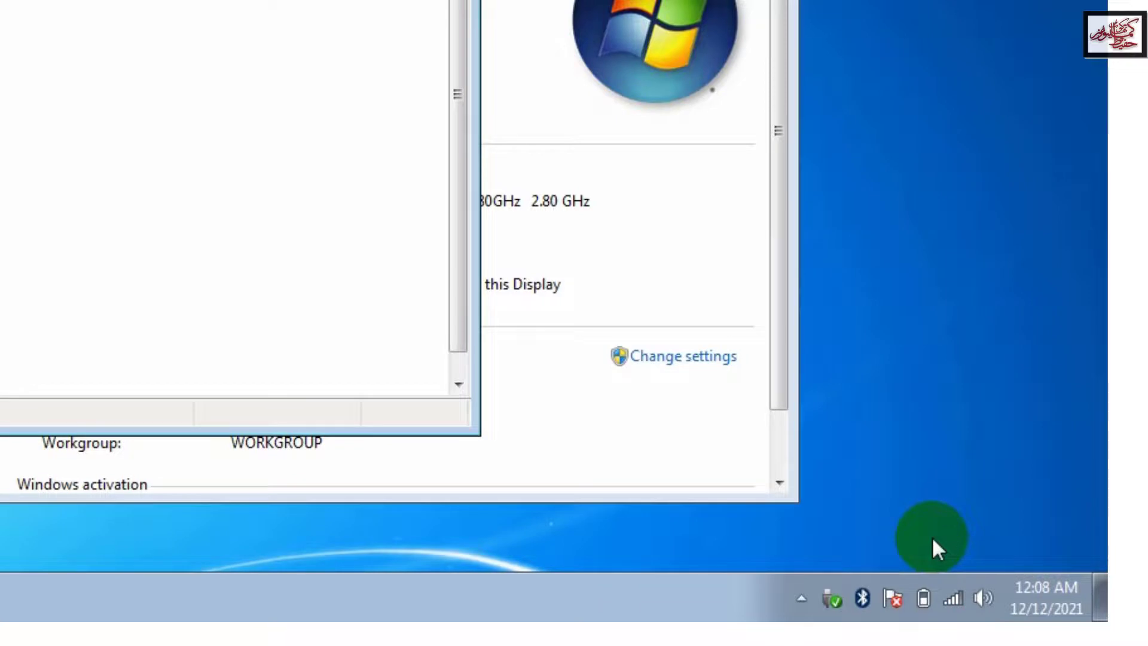
Step: Close Device Manager and the System window, then launch Google Chrome from the desktop
{"action": "mouse_move", "coordinate": [951, 594]}
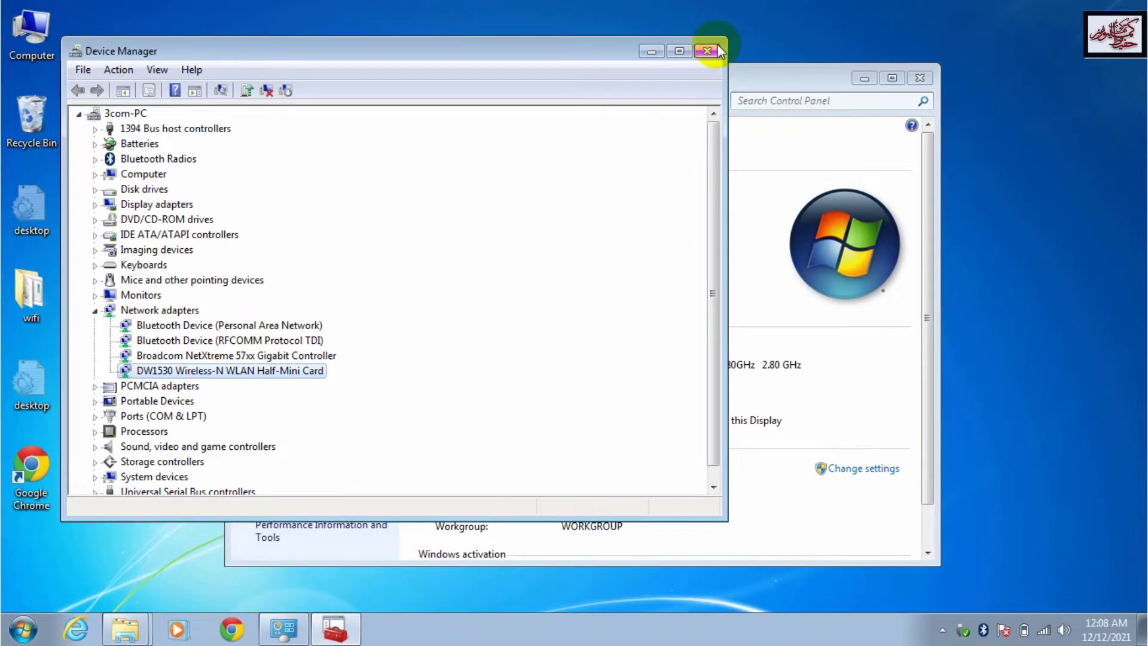
{"action": "left_click", "coordinate": [715, 47]}
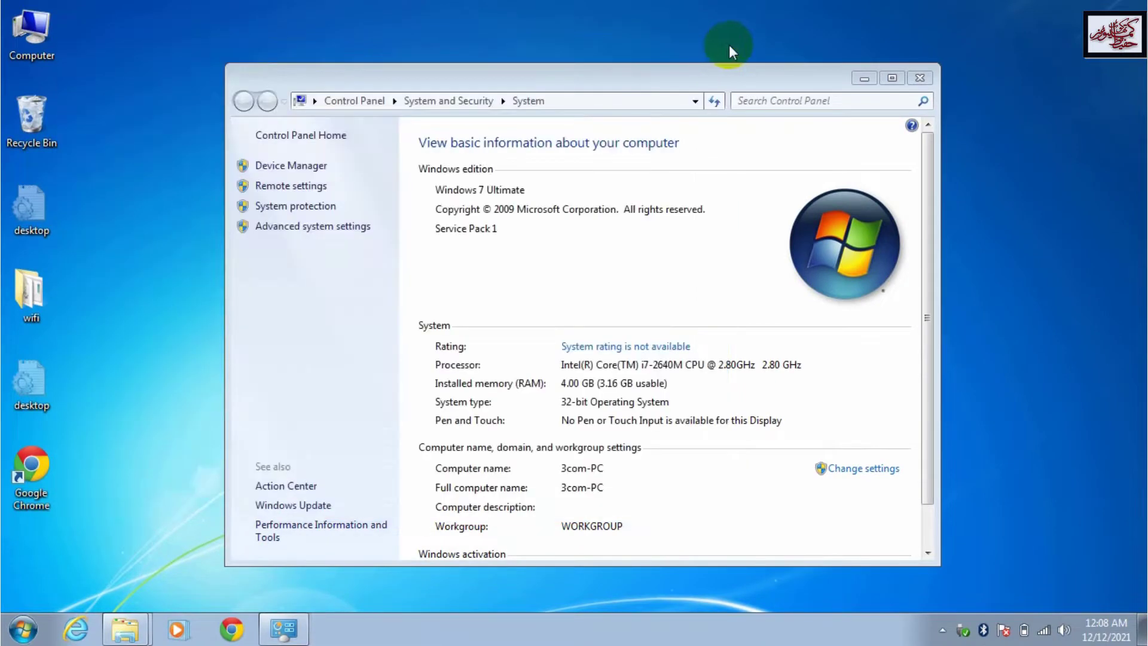
{"action": "left_click", "coordinate": [919, 78]}
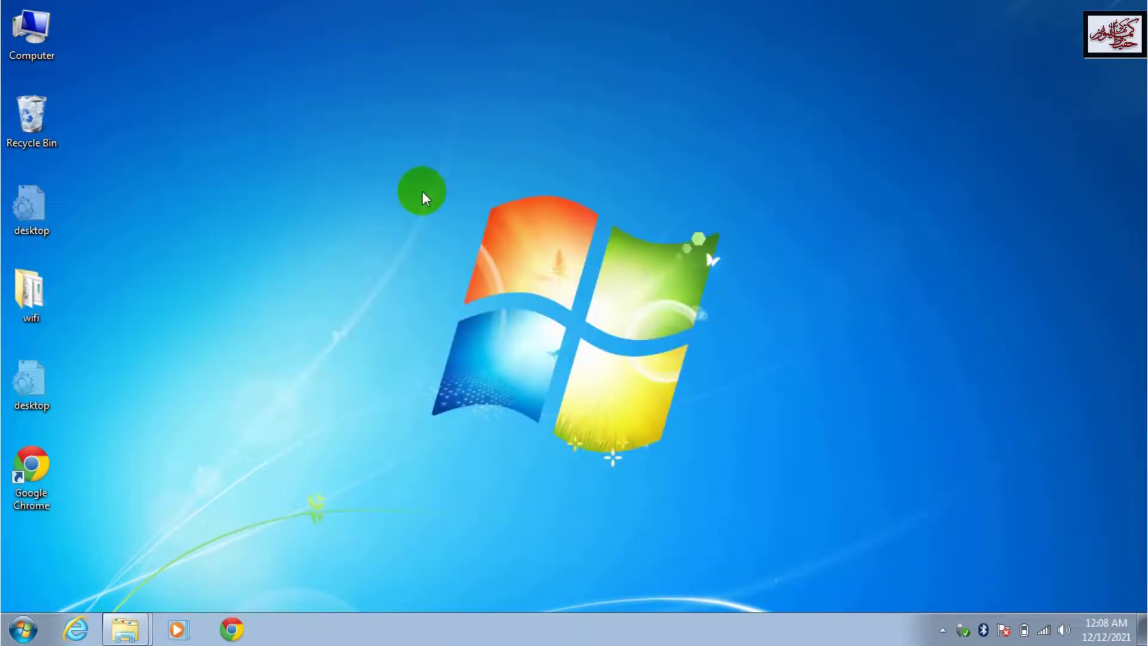
{"action": "double_click", "coordinate": [41, 475]}
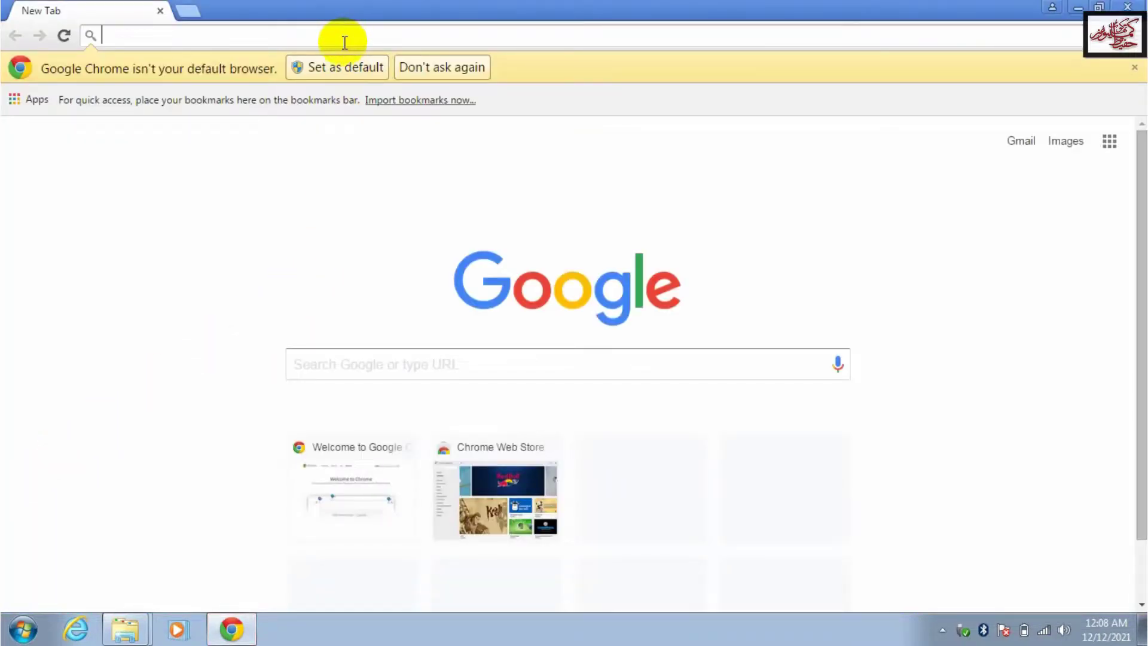
Step: Load youtube.com/HafeezComputersThakot in Chrome and scroll down the channel page
{"action": "type", "text": "youtube"}
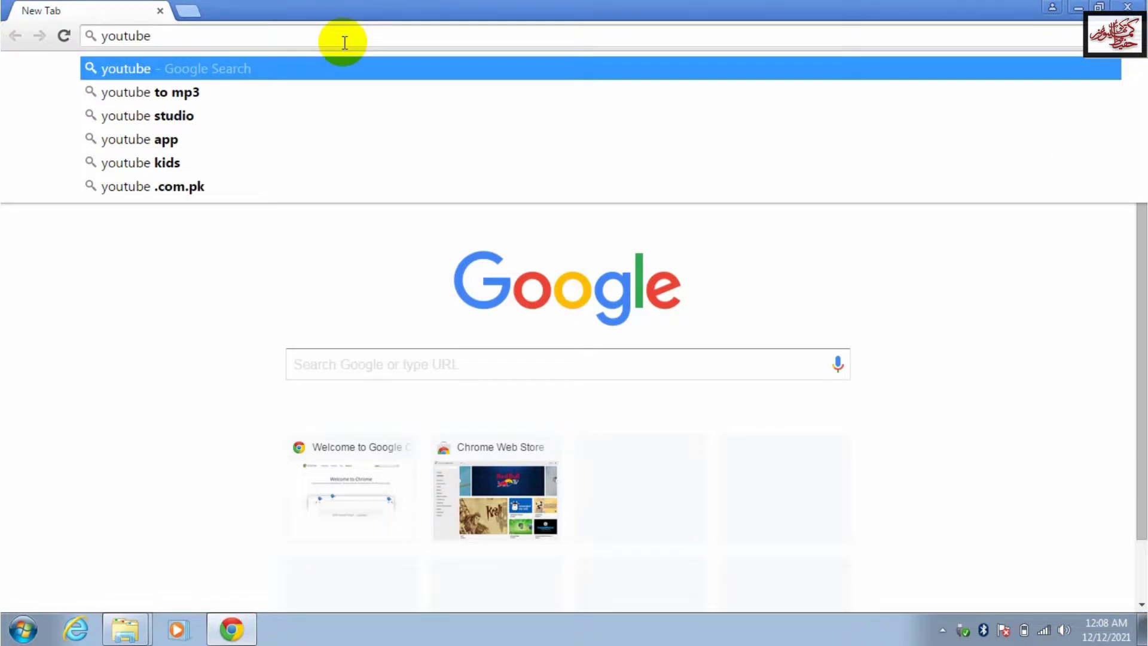
{"action": "type", "text": ".com/H"}
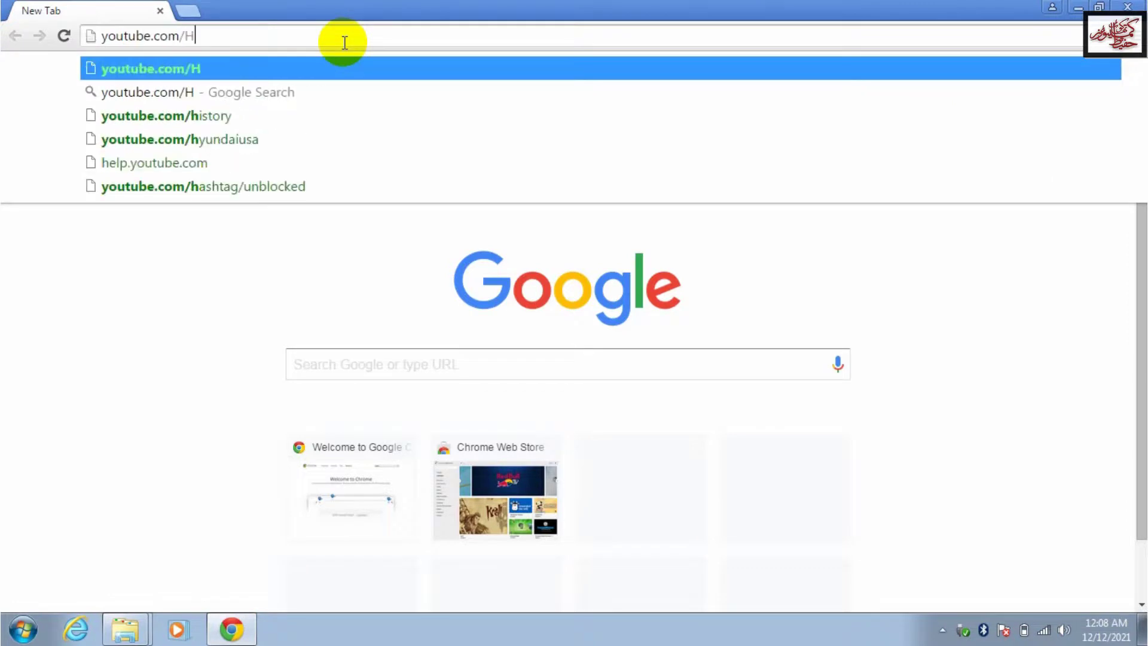
{"action": "type", "text": "afeezComputersTh"}
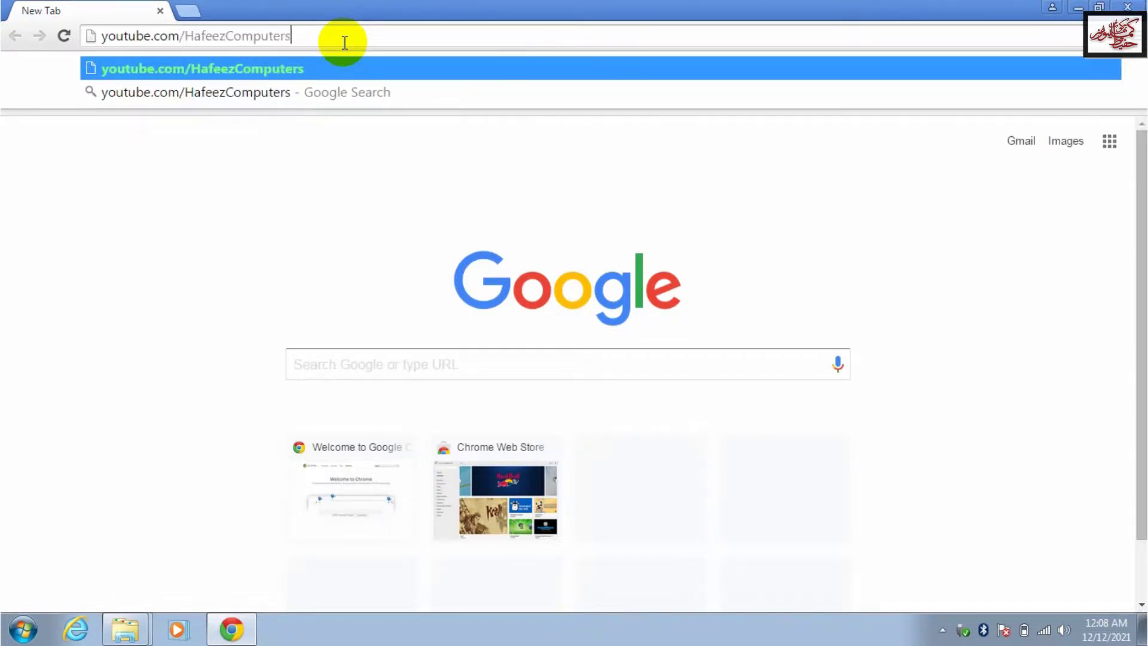
{"action": "type", "text": "akot"}
{"action": "key", "text": "Return"}
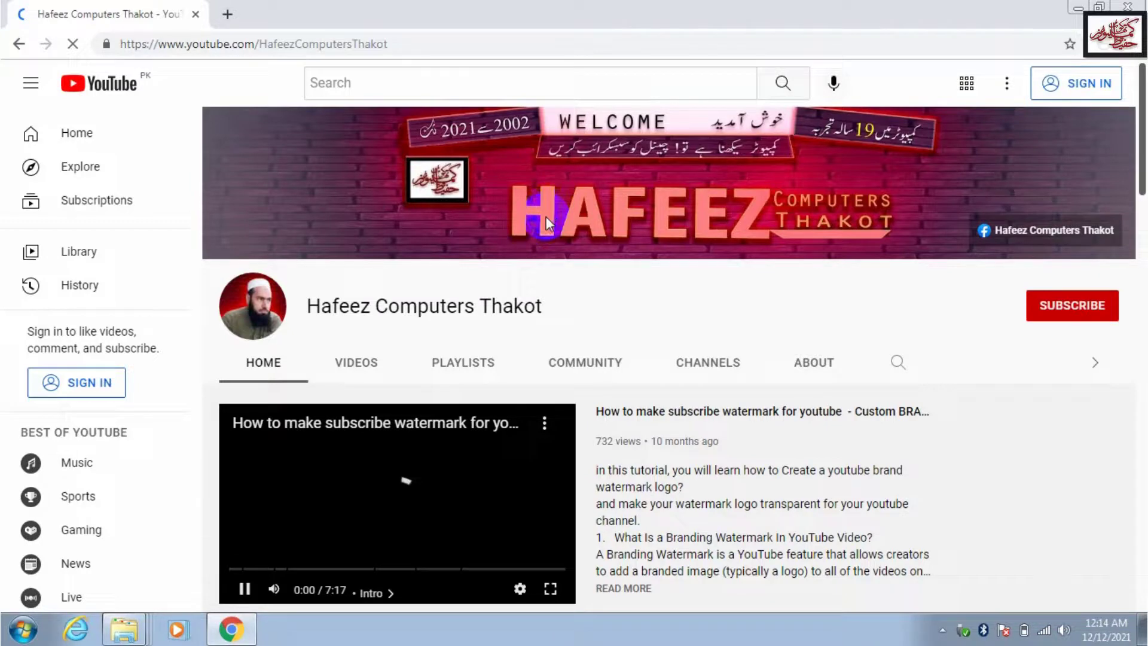
{"action": "left_click", "coordinate": [1141, 572]}
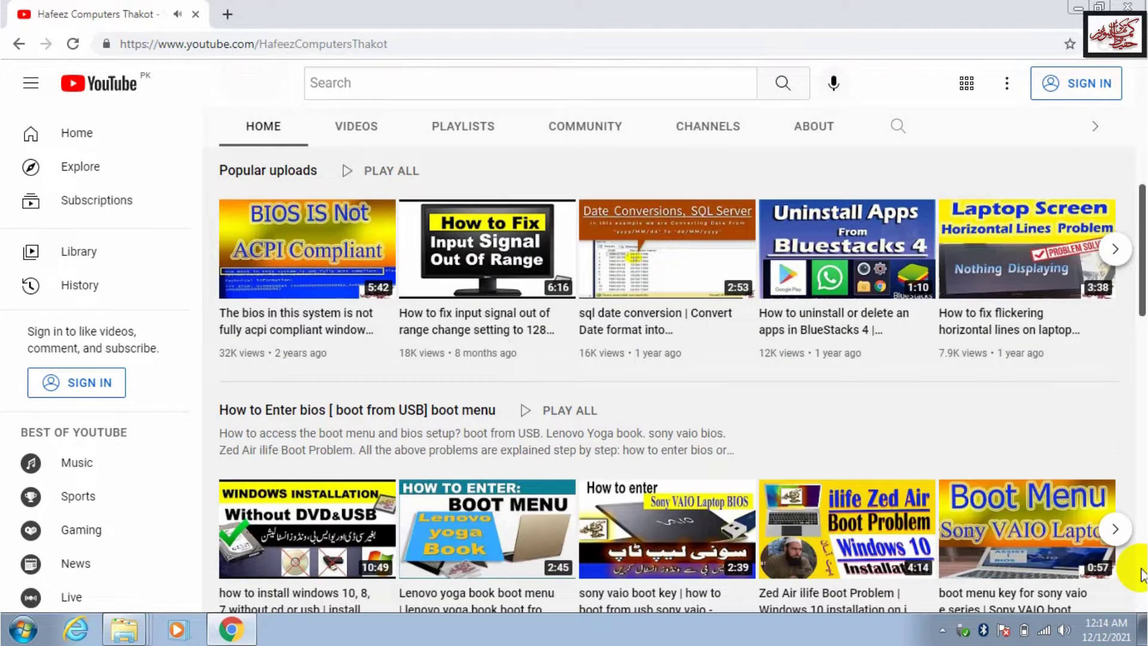